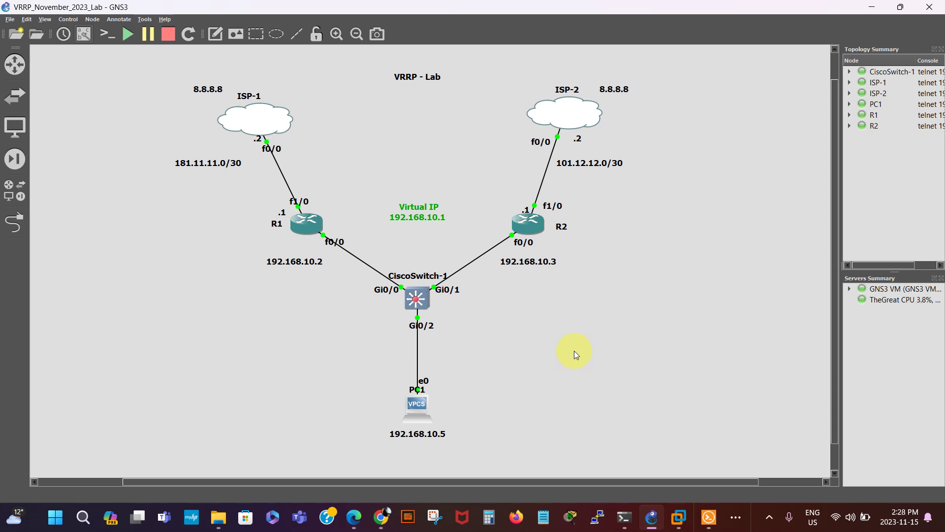
left_click(712, 514)
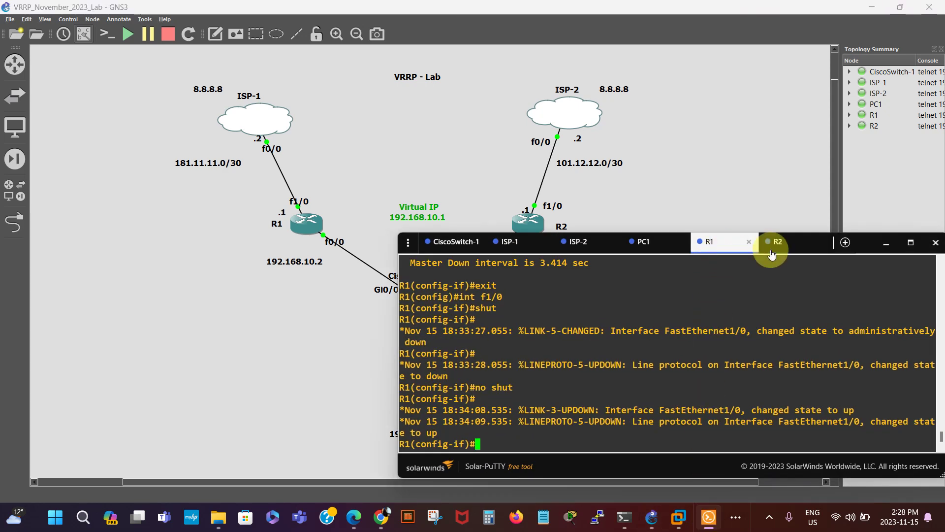
left_click(887, 244)
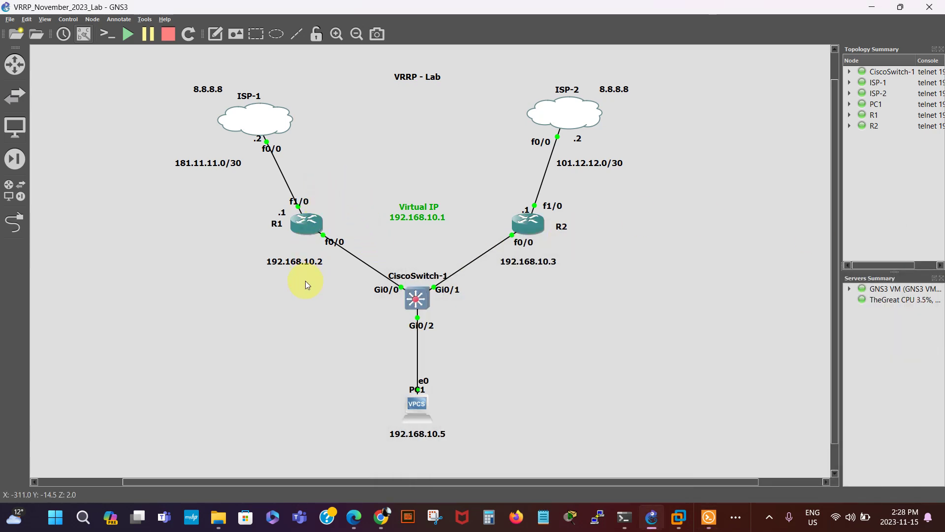
Move the 192.168.10.2 label up closer to R1 and add a "Master" text note beside that router
left_click_drag(297, 262, 299, 257)
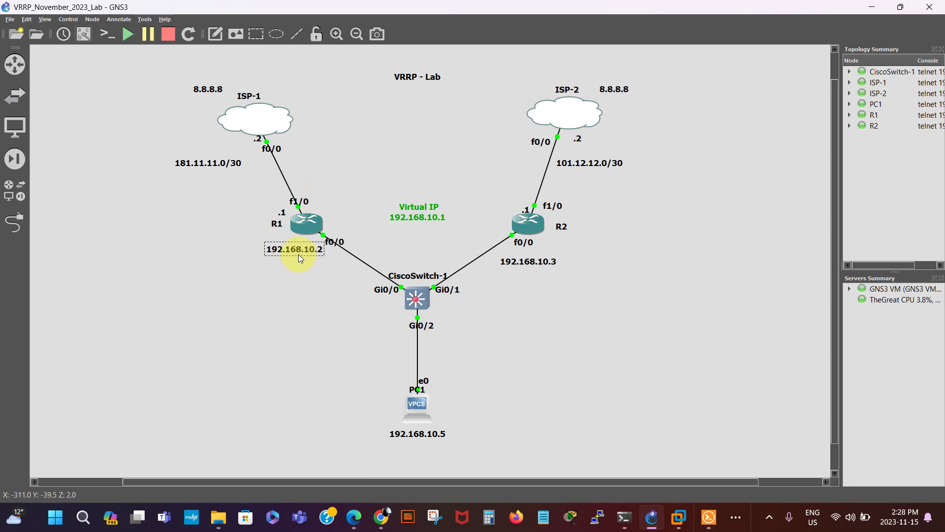
left_click(332, 277)
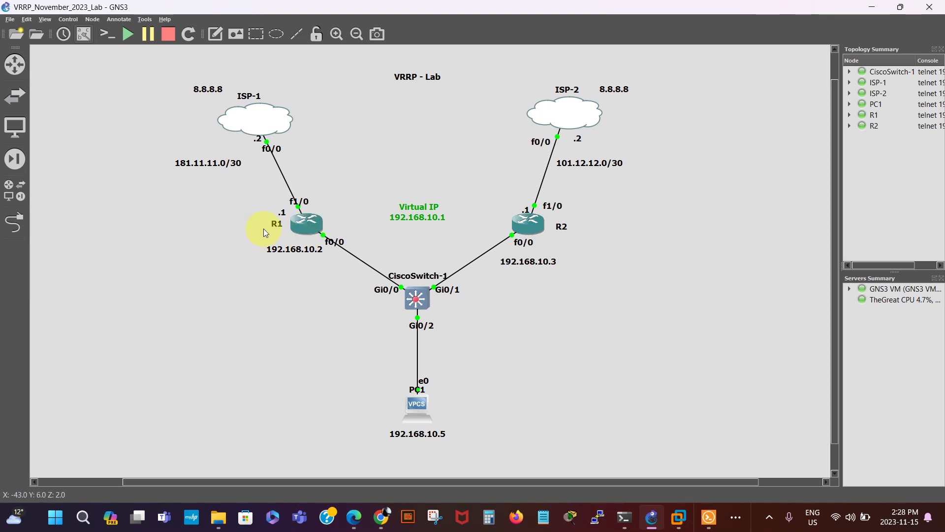
left_click(214, 35)
left_click(234, 233)
type("Master")
left_click(232, 236)
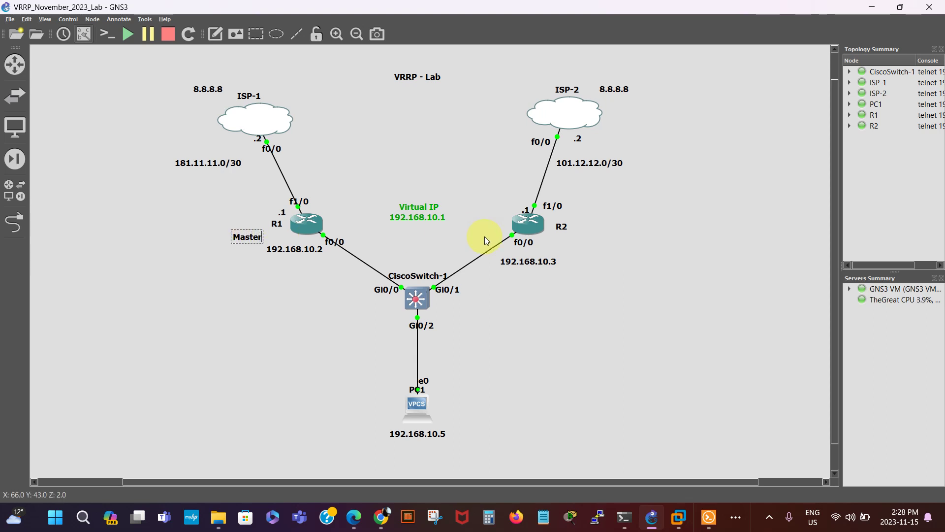
Add a "Backup" text note next to router R2 in the topology
left_click(592, 244)
left_click(216, 38)
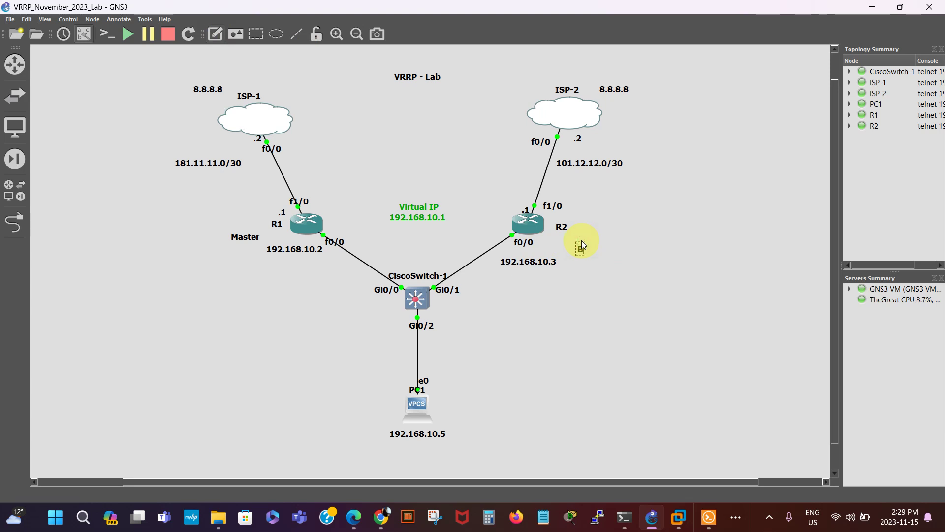
type("Backup")
left_click(598, 293)
Reposition the Backup and Master notes to the inner upper sides of R2 and R1, facing the Virtual IP label
left_click(589, 251)
left_click_drag(589, 251, 503, 206)
left_click(241, 233)
left_click_drag(241, 234, 327, 196)
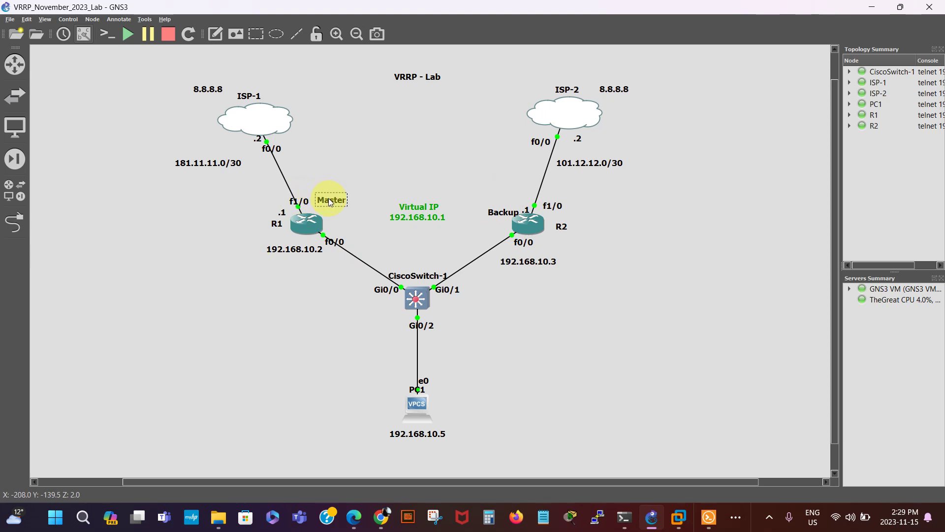
left_click(341, 163)
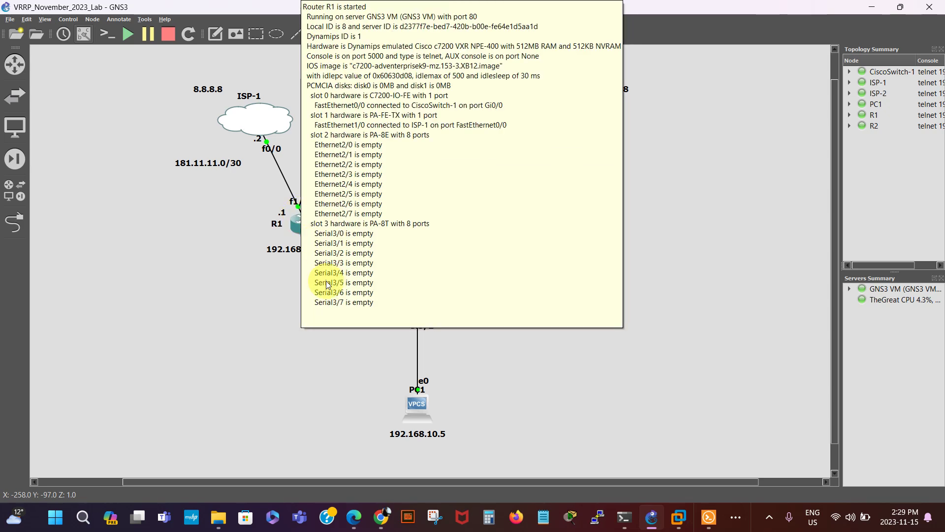
Switch to the Solar-PuTTY consoles and start a continuous ping from PC1 with ping 8.8.8.8 -t
mouse_move(304, 238)
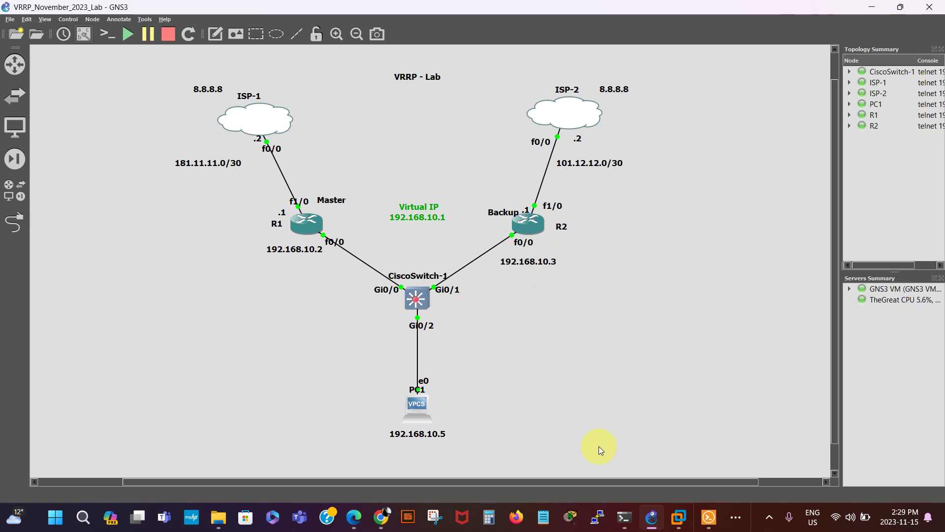
left_click(709, 517)
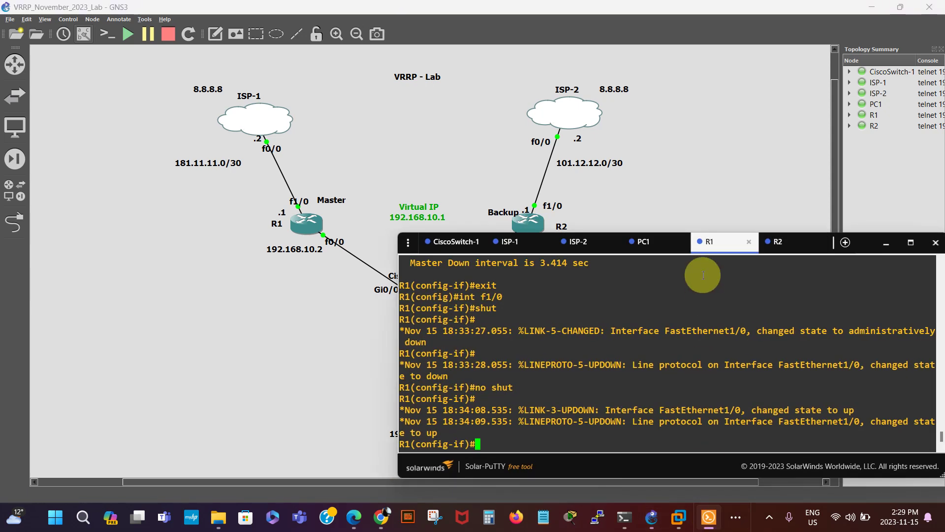
left_click_drag(710, 245, 678, 143)
left_click(612, 141)
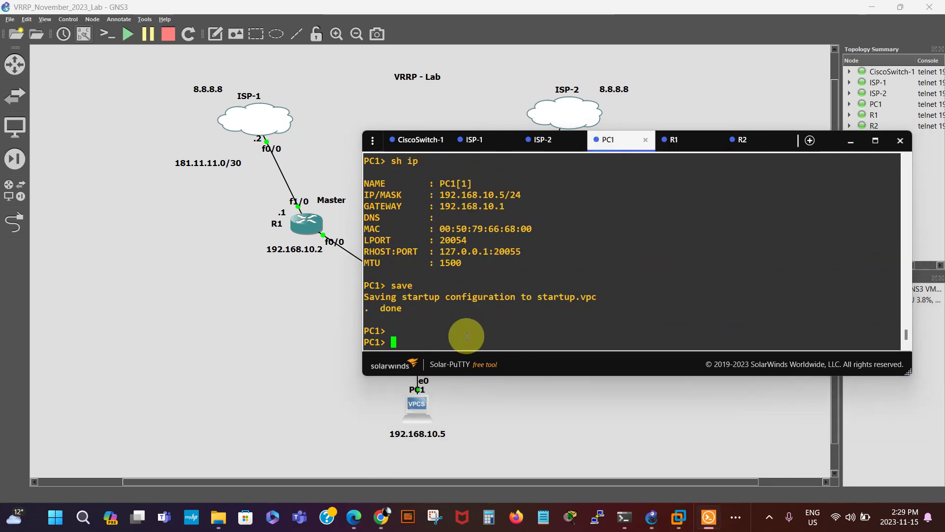
type("ping ")
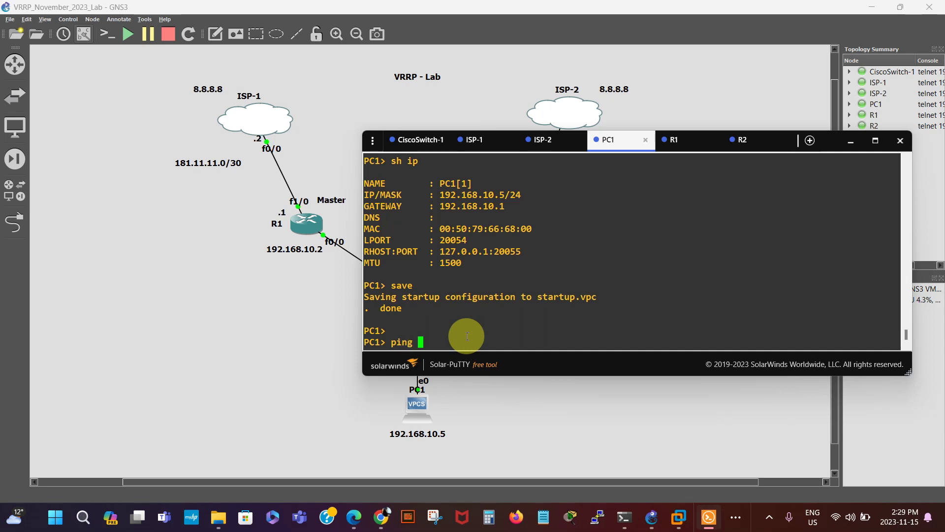
type("8.8.8.8 -t")
key("Return")
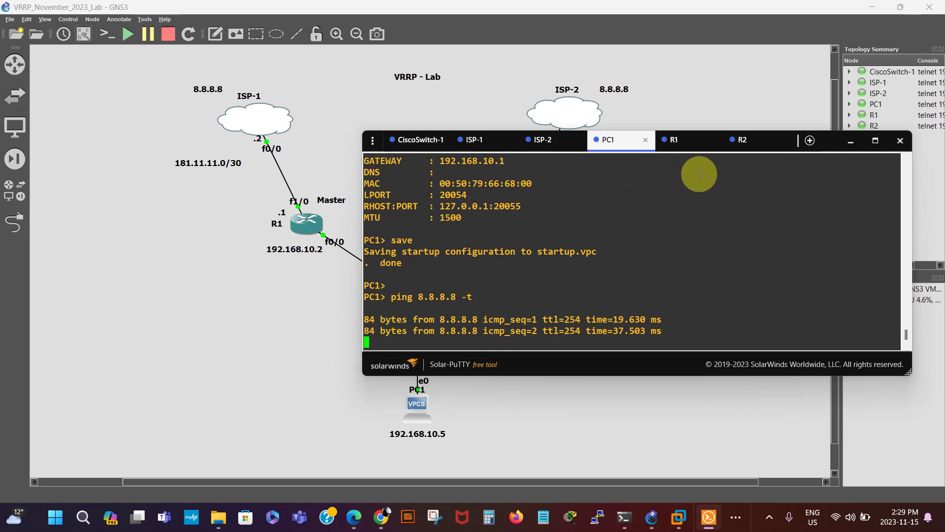
On R1, leave the current interface configuration, enter interface f1/0 and shut it down
left_click(680, 143)
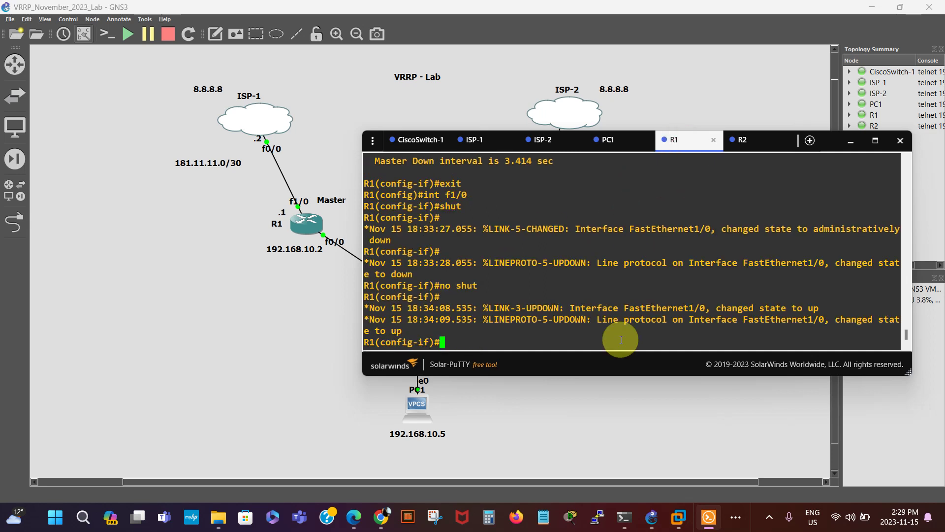
left_click(471, 339)
type("exit")
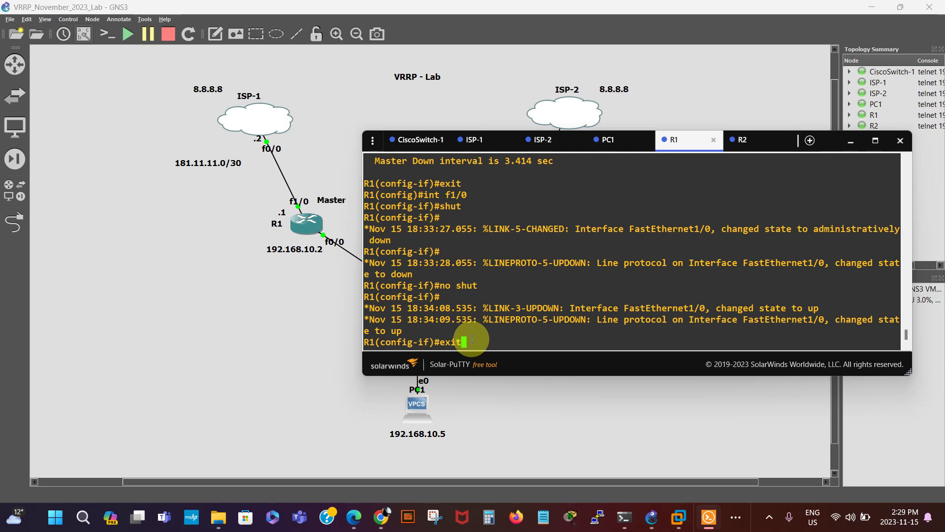
key("Return")
type("in")
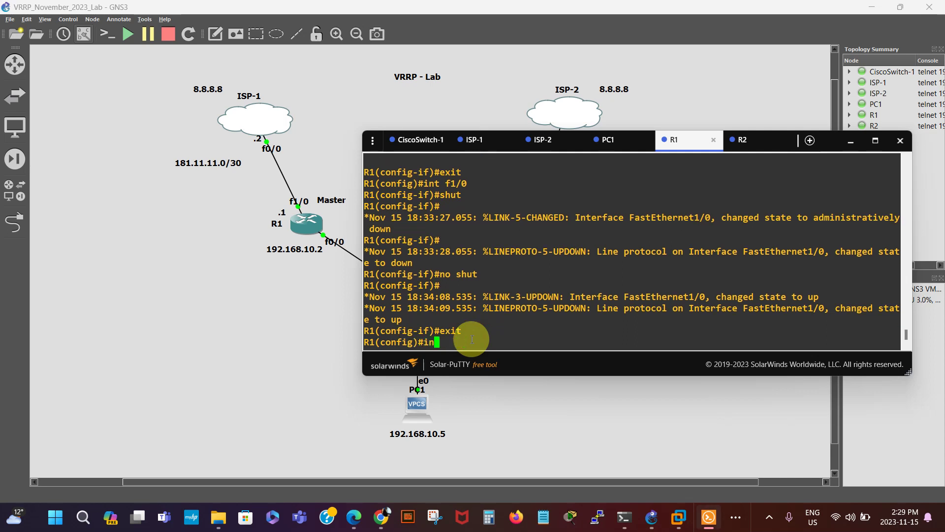
type("t f1/0")
key("Return")
type("shut")
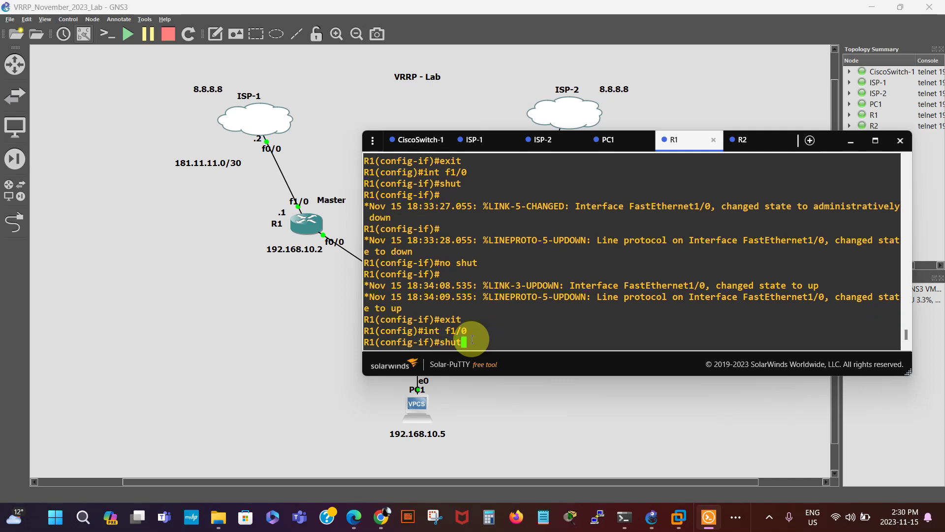
key("Return")
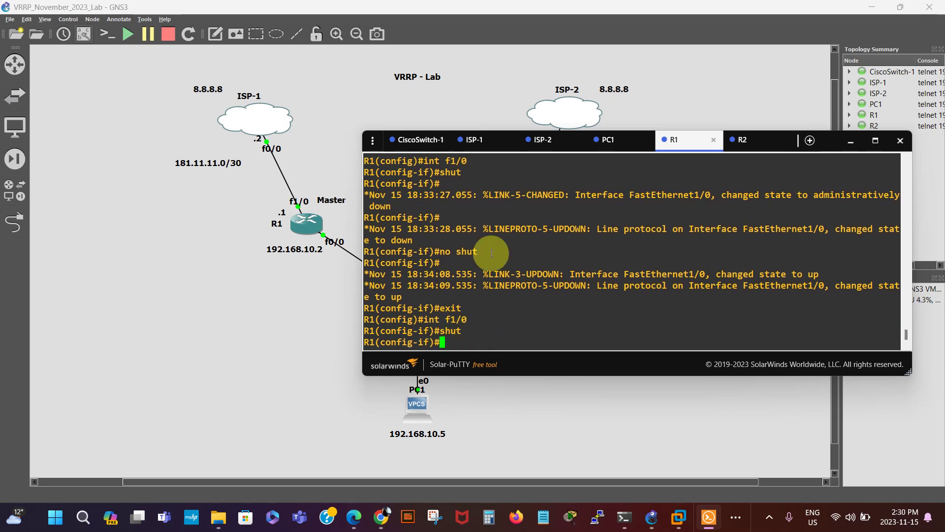
Examine PC1's running ping output and trace PC1's traffic path in the GNS3 topology, then return to the consoles
left_click(610, 140)
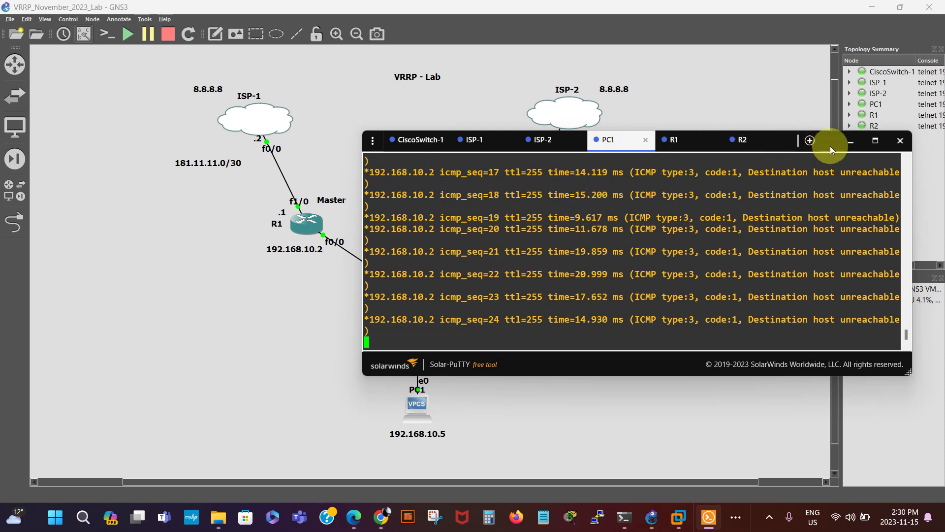
left_click(851, 142)
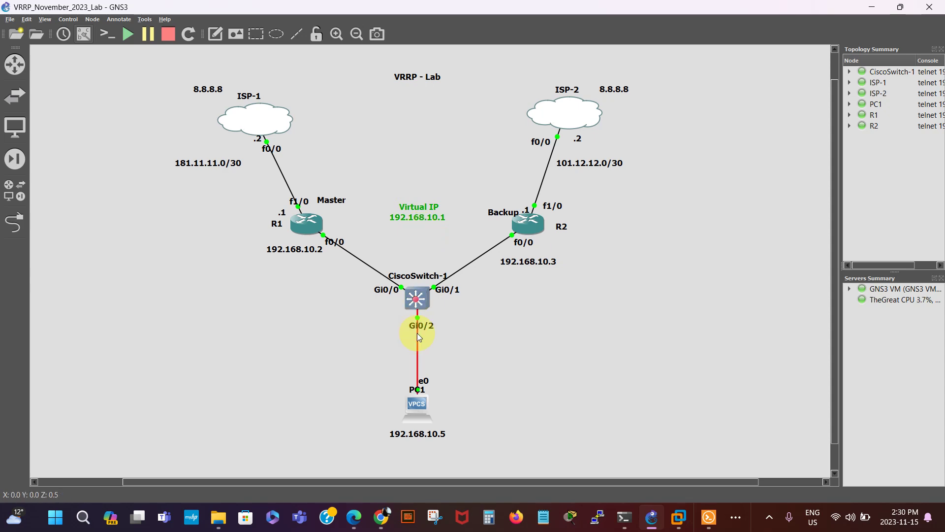
left_click(709, 515)
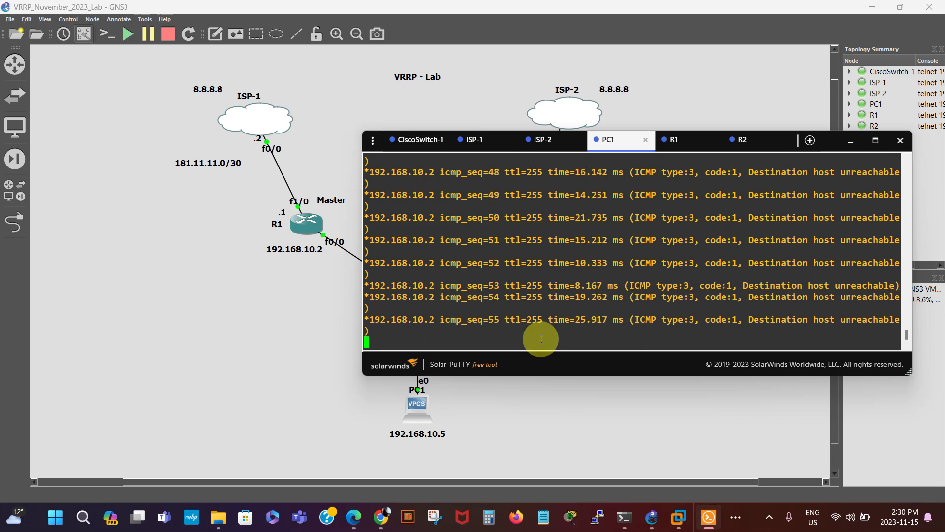
Bring R1's f1/0 interface back up with no shut and check the running ping on PC1
left_click(672, 142)
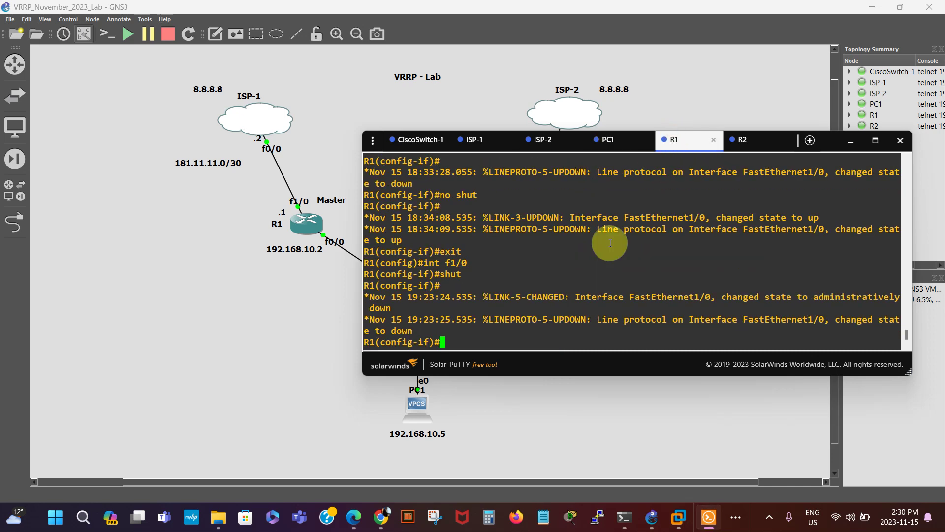
left_click(500, 333)
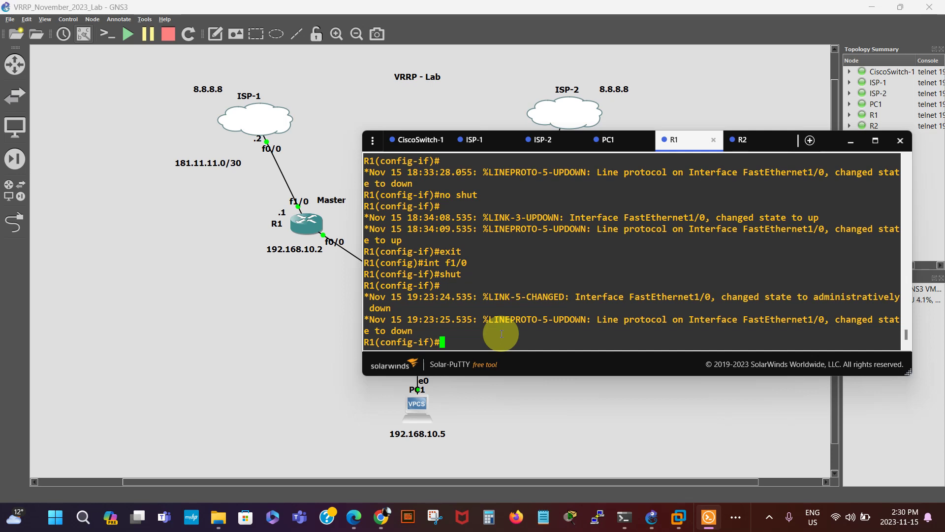
type("no shut")
key("Return")
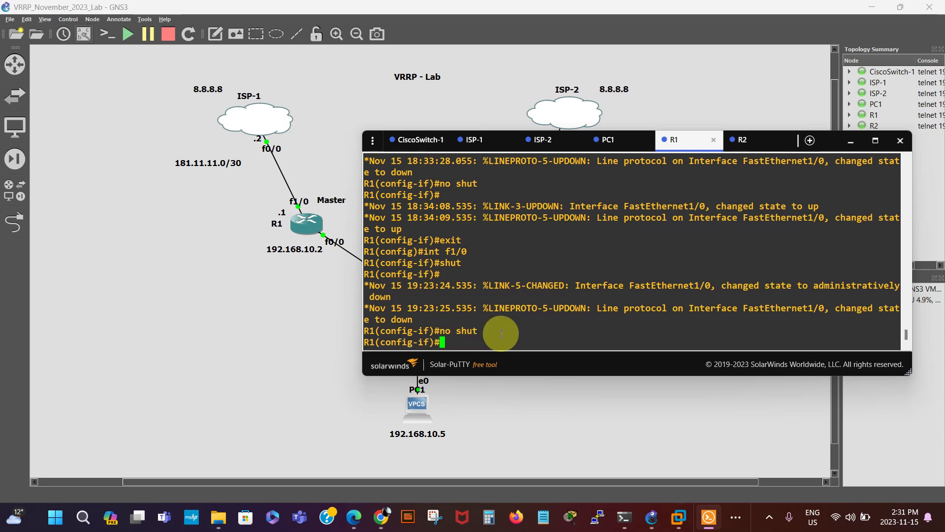
key("Return")
key("Return")
key("Return")
key("Return")
key("Return")
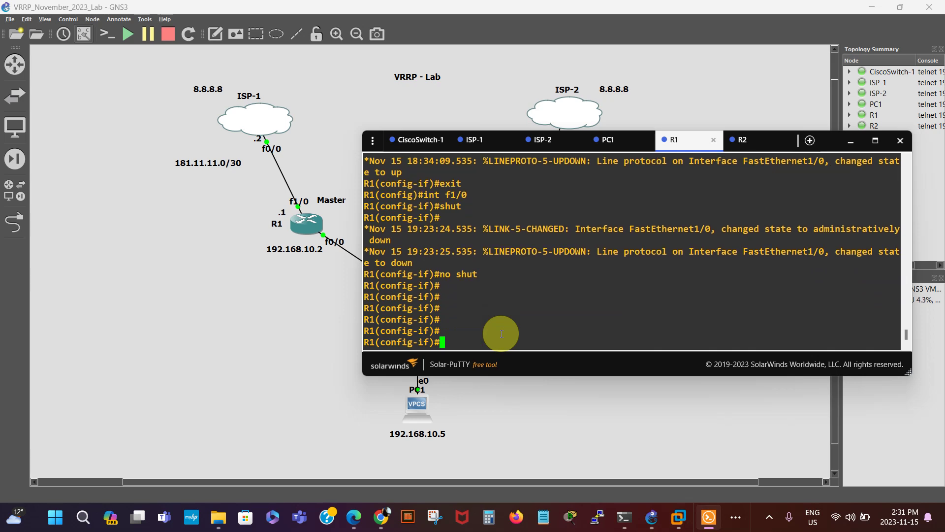
left_click(609, 143)
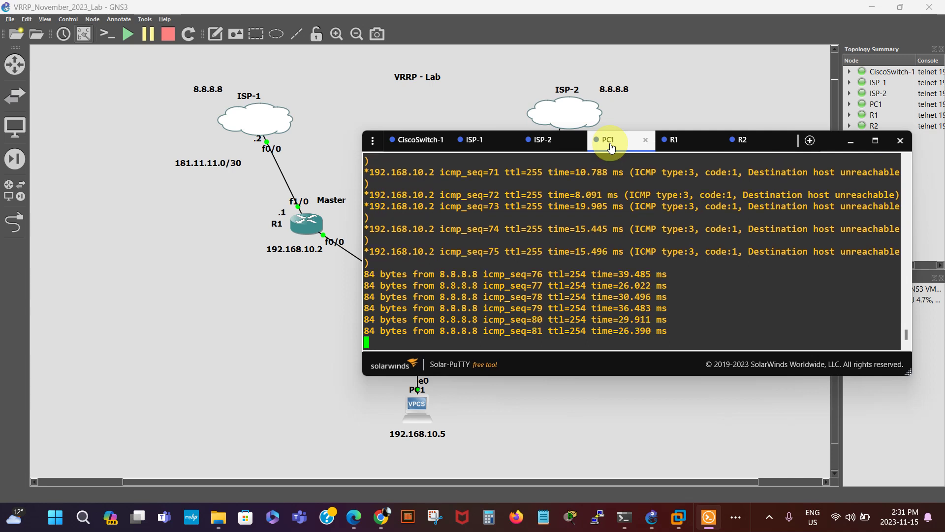
Shut down R1's f1/0 interface again and check how PC1's ping responds
left_click(674, 141)
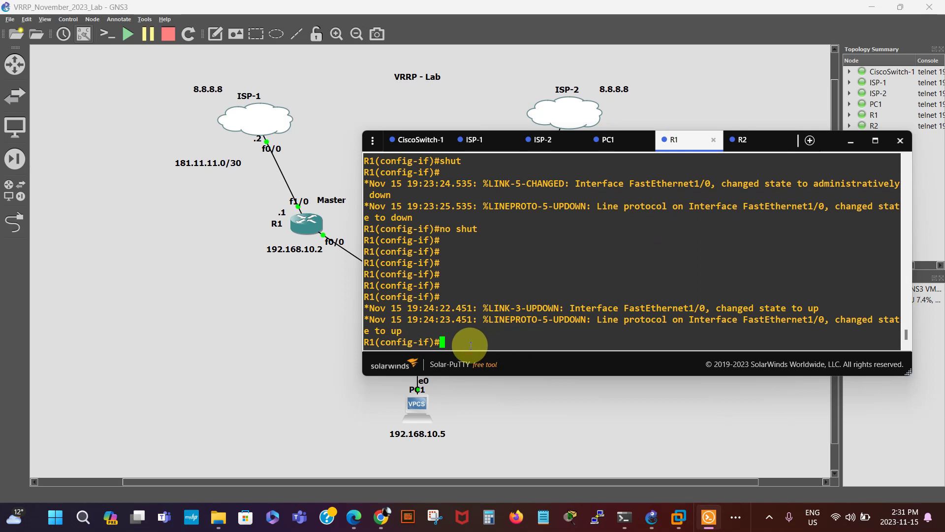
type("shut")
key("Return")
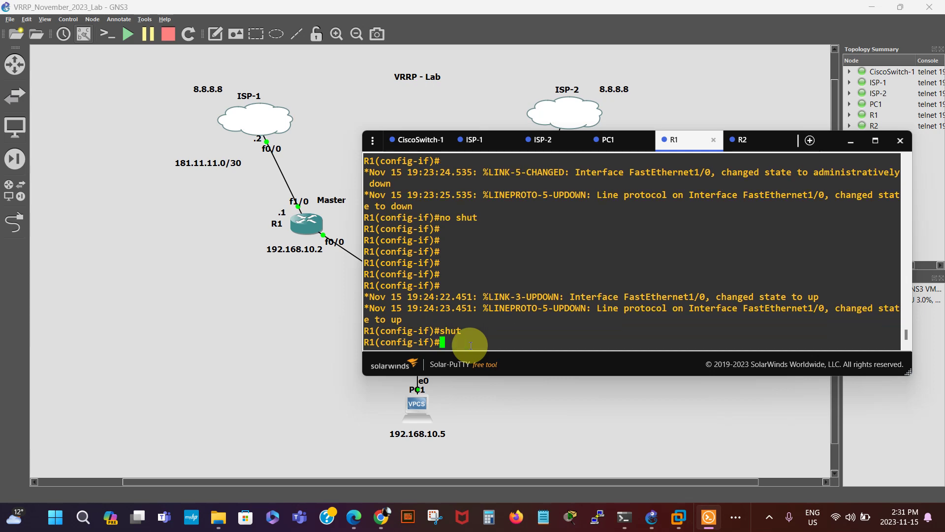
left_click(610, 141)
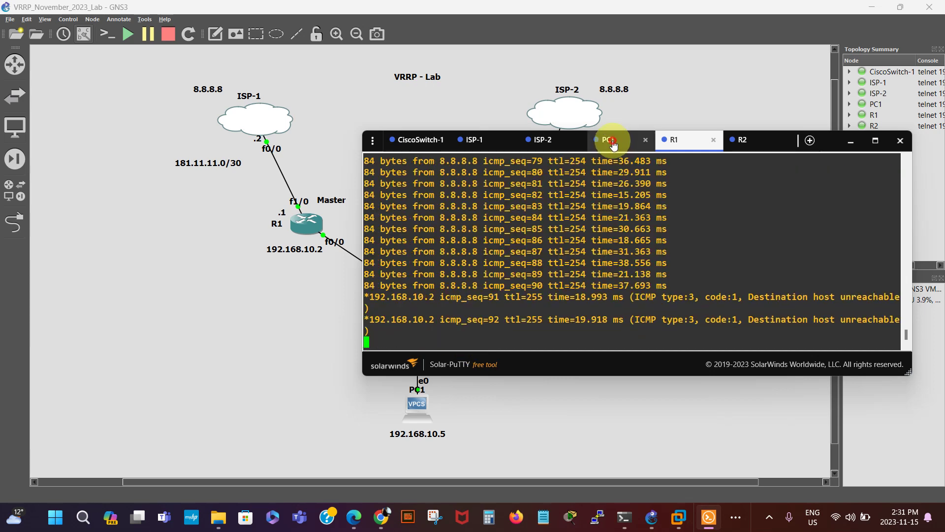
Display R1's VRRP status with do sh vrrp all, and recheck the ping on PC1
left_click(679, 140)
type("sh")
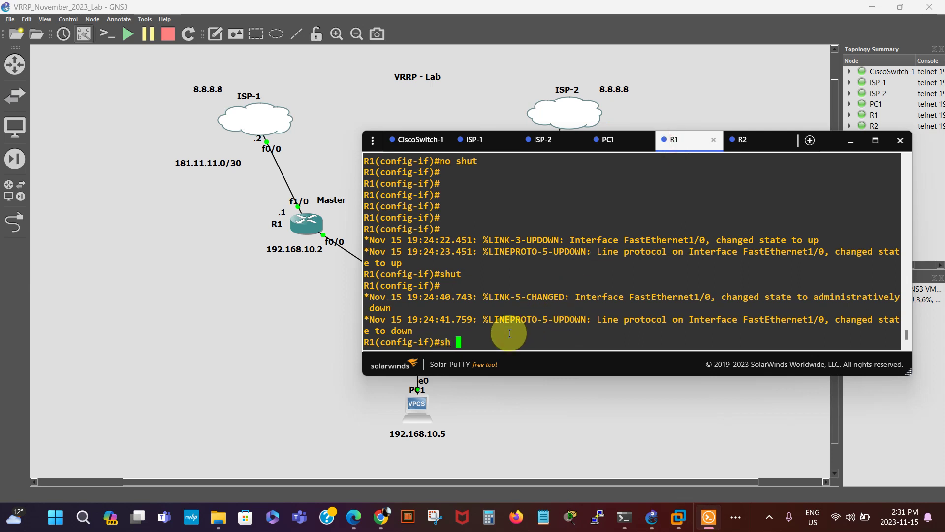
key("BackSpace")
key("BackSpace")
key("BackSpace")
type("do sh vrrp all")
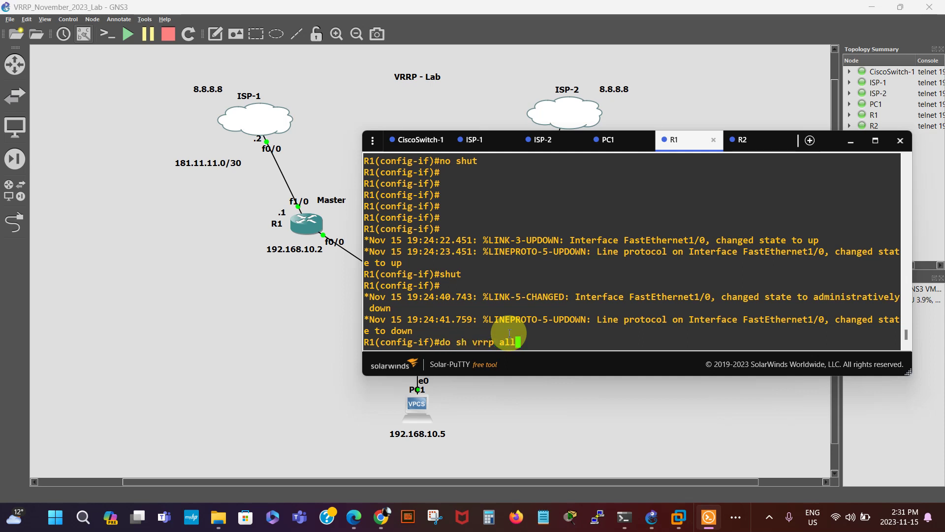
key("Return")
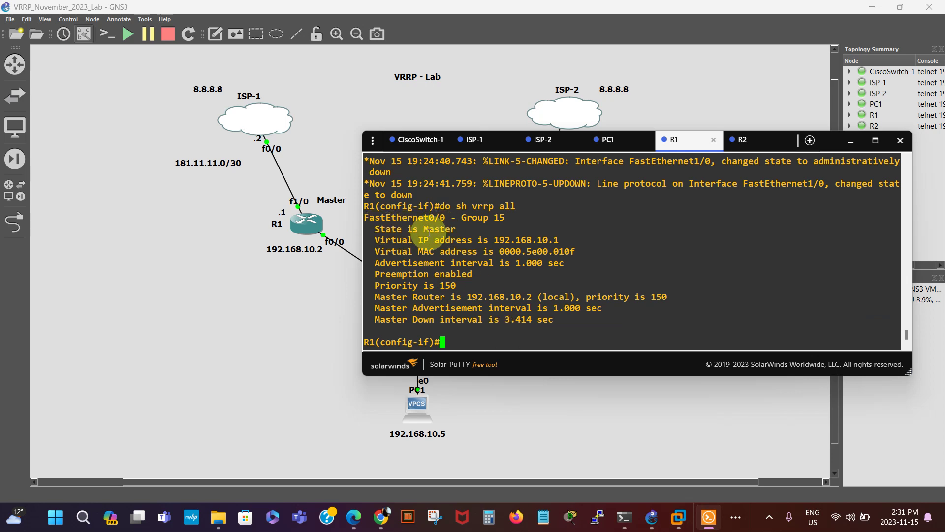
left_click(608, 141)
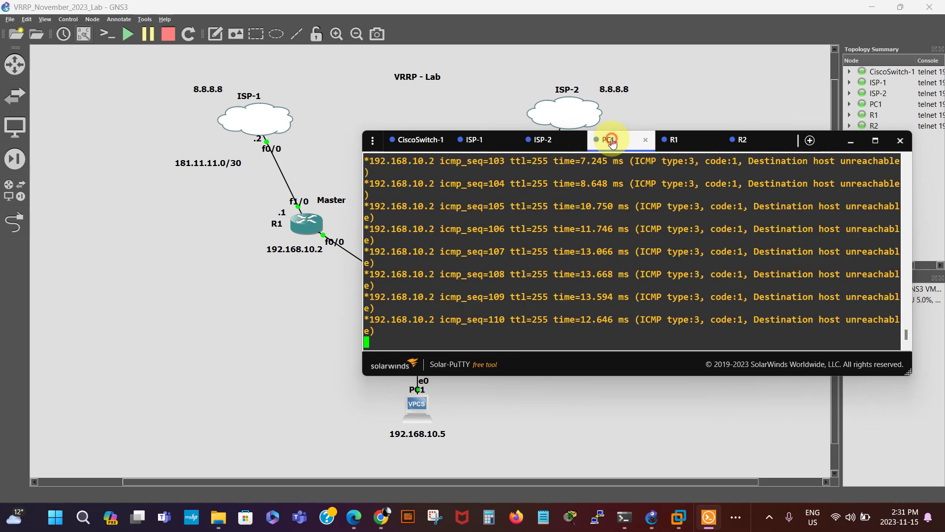
Re-enable the f1/0 interface on R1 with no shut
left_click(678, 145)
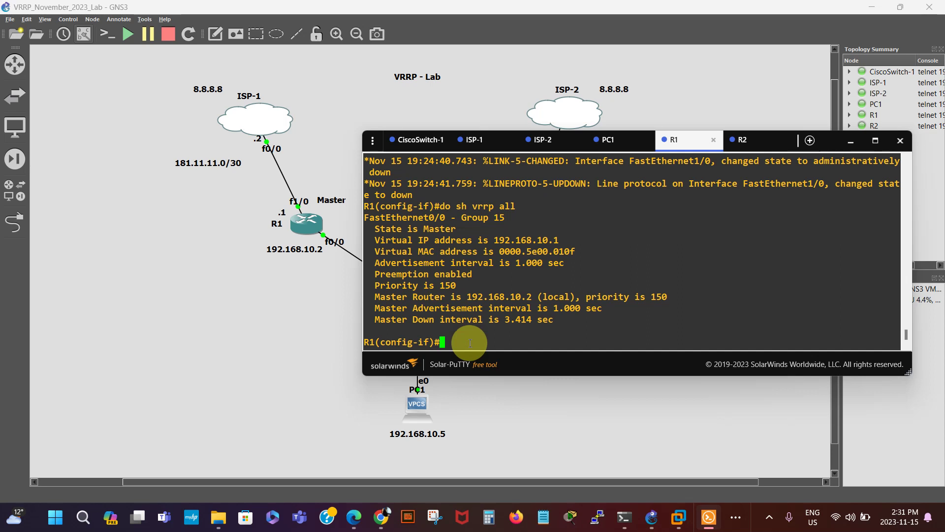
type("no shut")
key("Return")
key("Return")
key("Return")
key("Return")
key("Return")
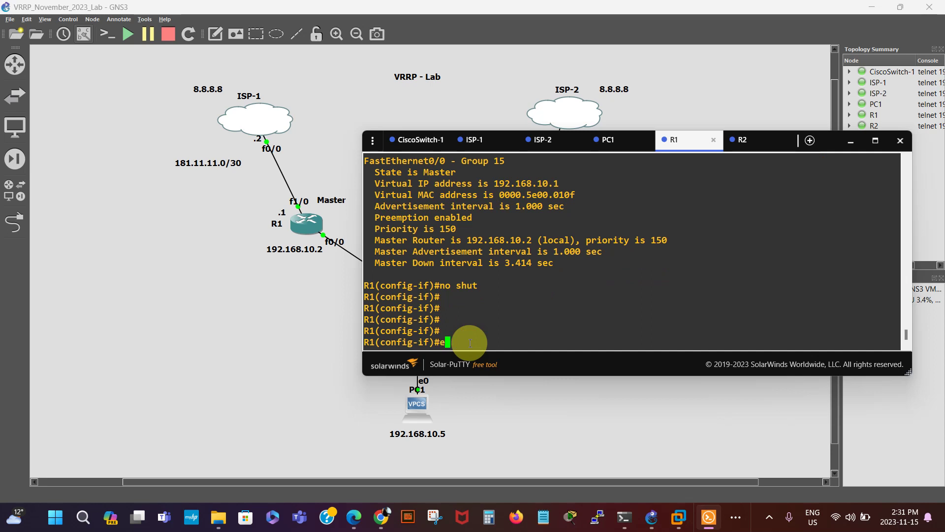
Exit interface configuration mode on R1 and display its VRRP status with do sh vrrp all
type("exit")
key("Return")
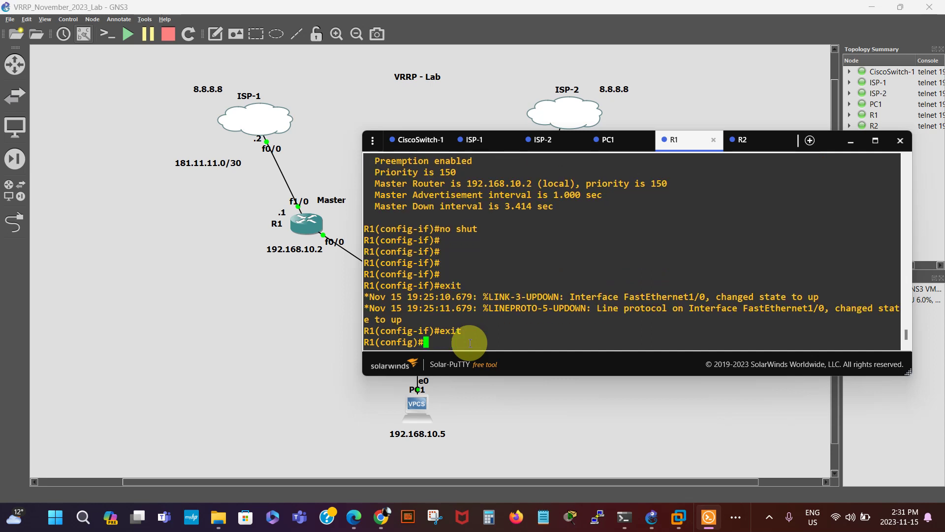
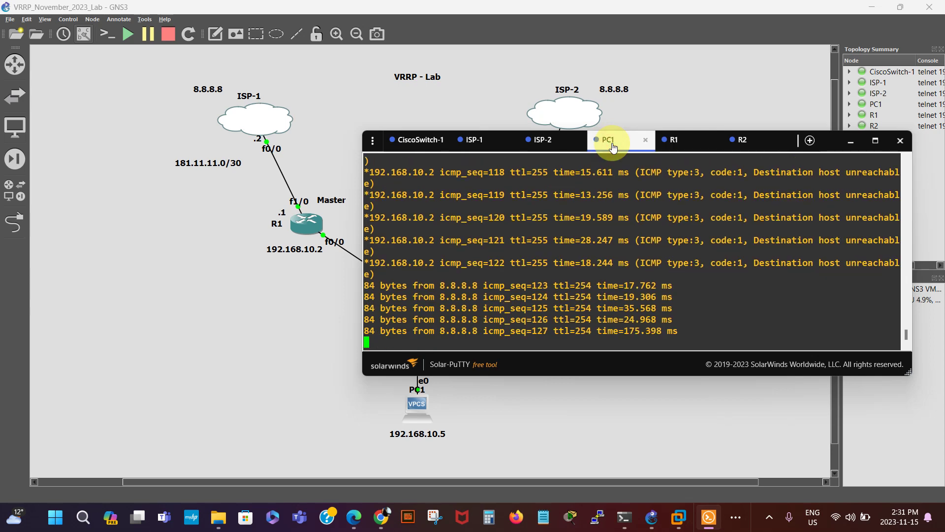
left_click(680, 143)
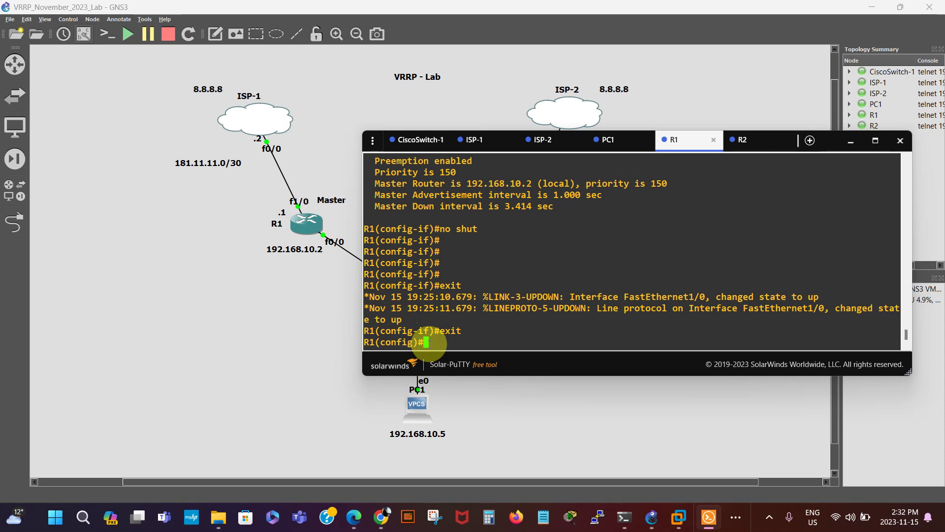
type("do sh vrrp all")
key("Return")
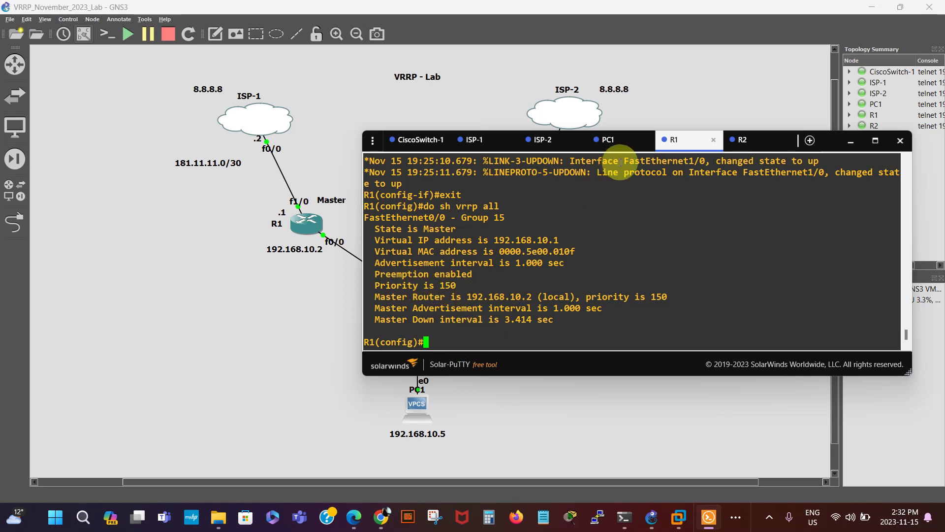
Move the console window off the topology to examine R1, R2 and their links, and bring it back up to full view
left_click(677, 145)
left_click_drag(677, 145, 606, 350)
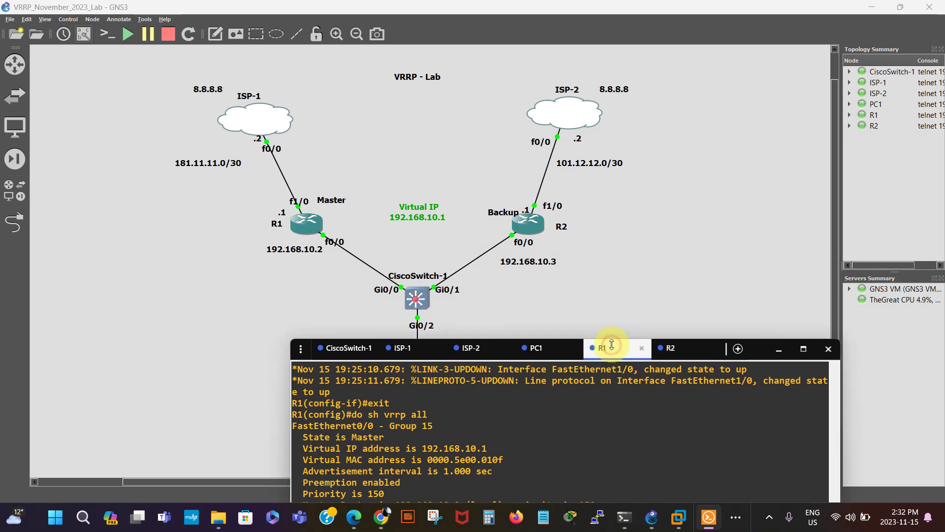
left_click_drag(617, 345, 609, 349)
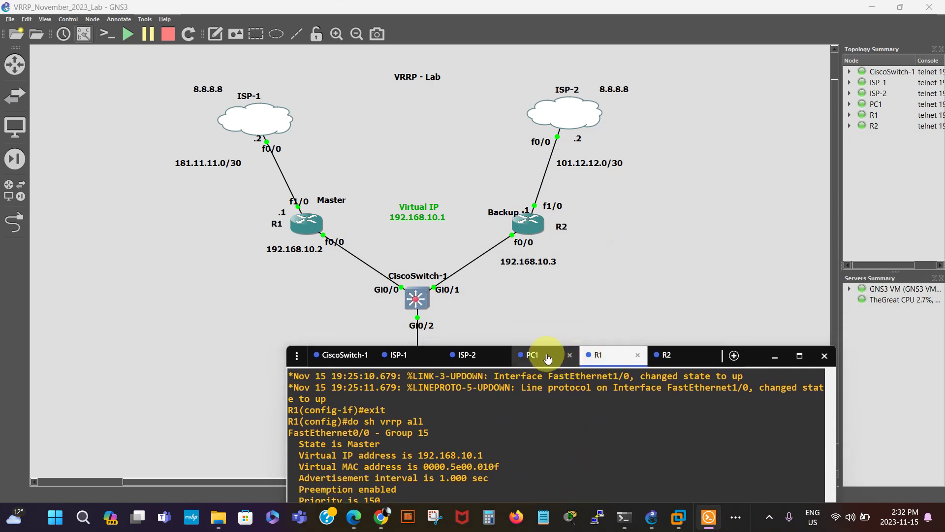
left_click_drag(544, 362, 656, 240)
left_click_drag(605, 354, 622, 231)
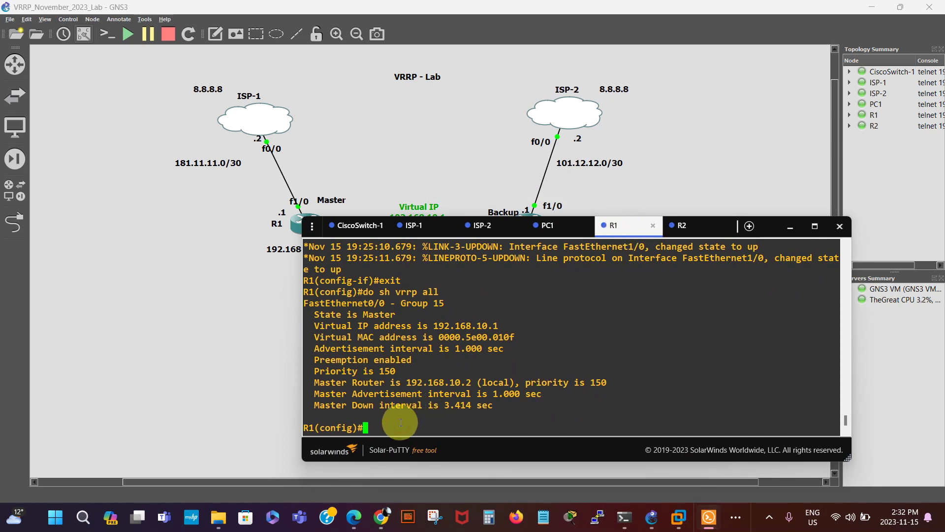
Begin a track 10 interface fastEthernet command on R1, listing the available options after track and after track 10
type("trac")
key("Tab")
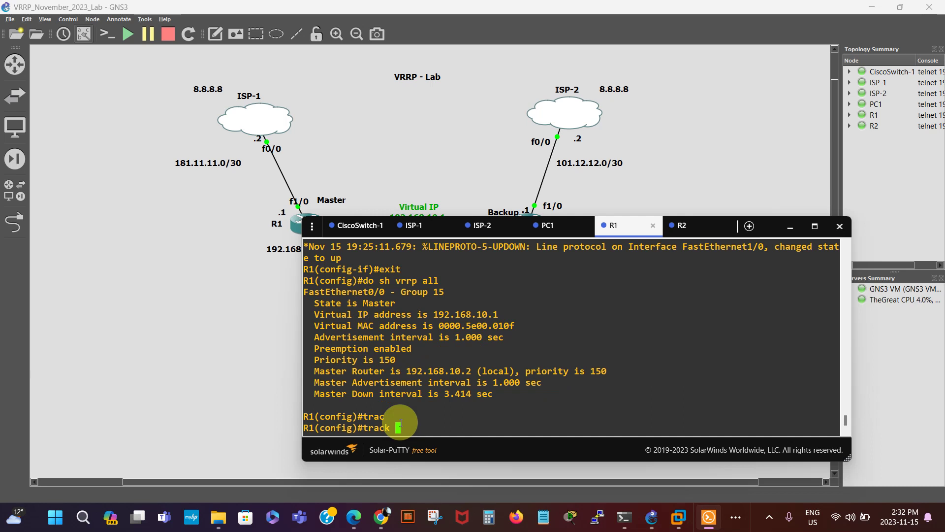
type("?")
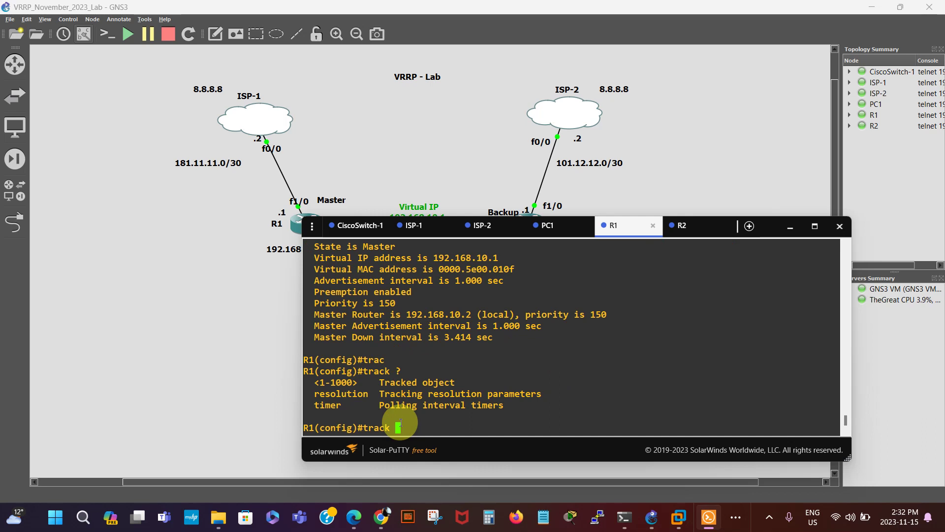
type("10 ?")
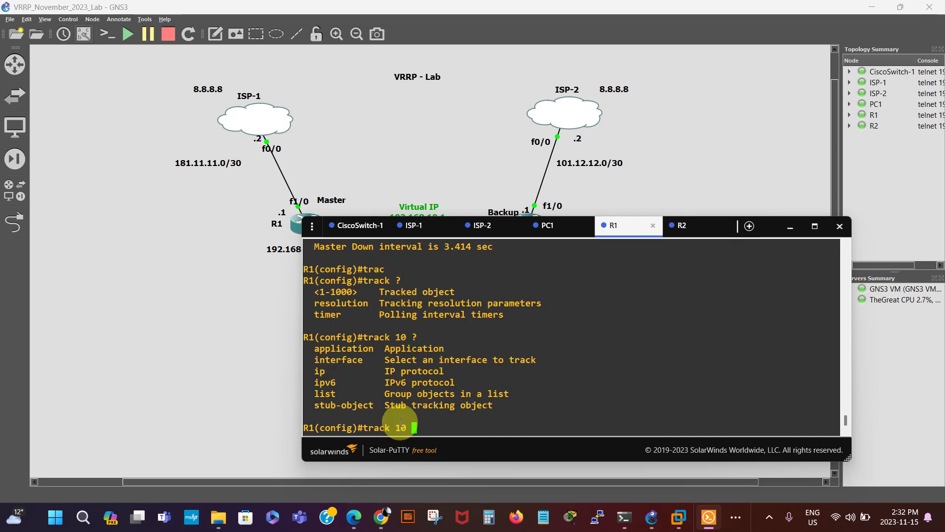
type("int")
key("Tab")
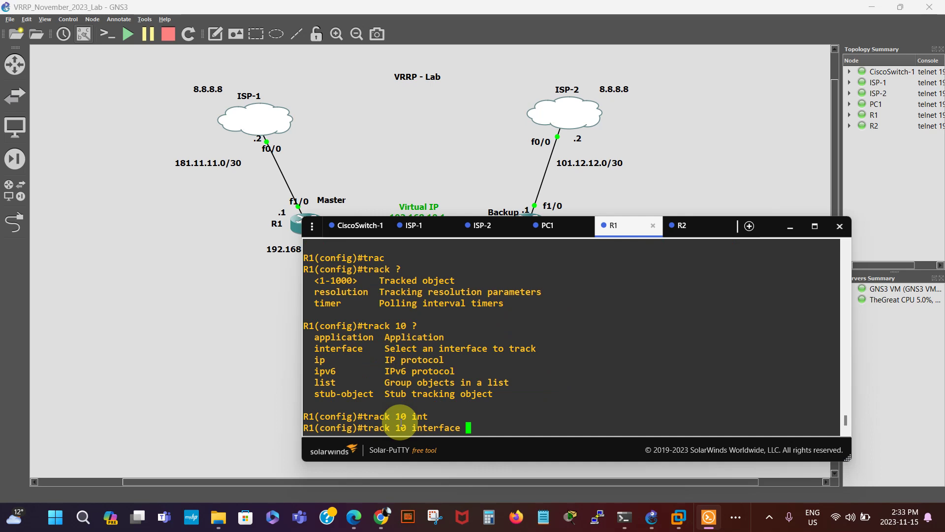
type("f")
key("Tab")
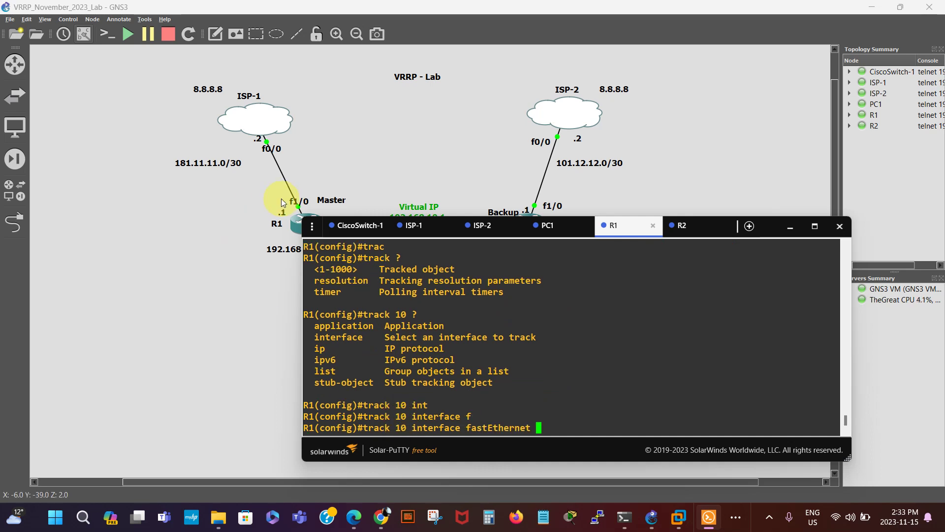
type("f1/0")
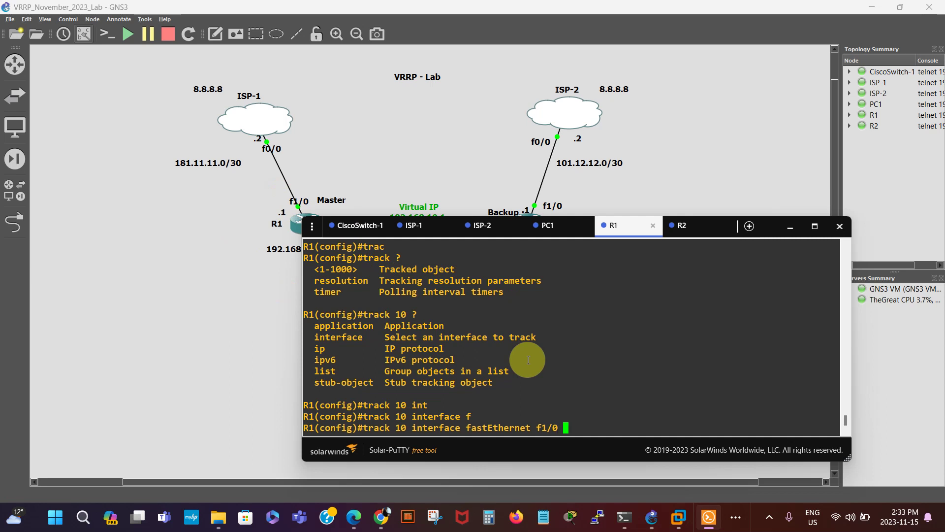
type(" ?")
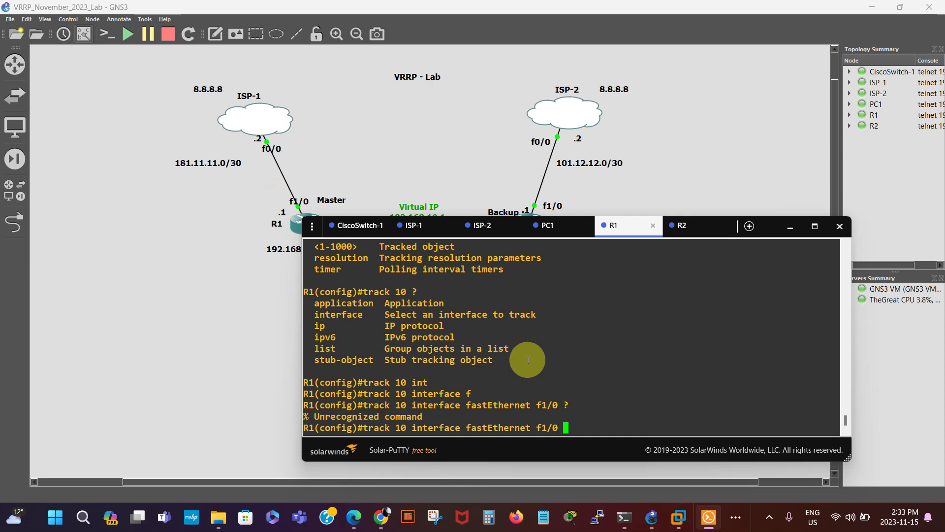
key("BackSpace")
key("BackSpace")
key("BackSpace")
key("BackSpace")
key("BackSpace")
key("BackSpace")
Complete the track 10 command with interface 1/0 and line-protocol, checking the options, and exit track configuration mode
type("1/0 ?")
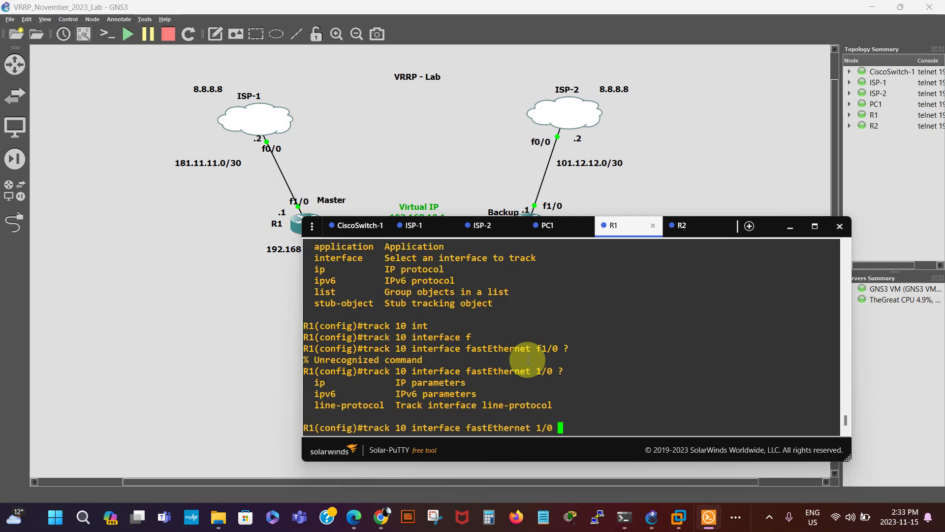
type("li")
key("Tab")
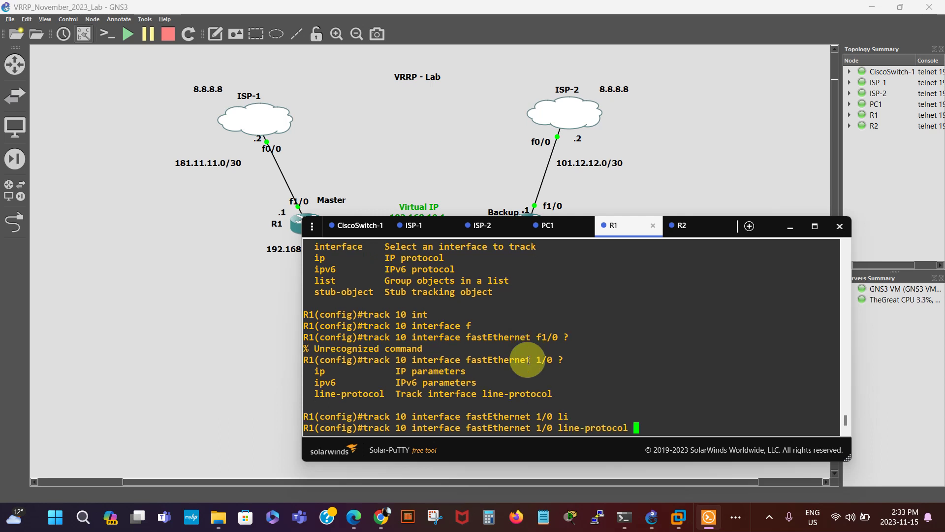
key("Return")
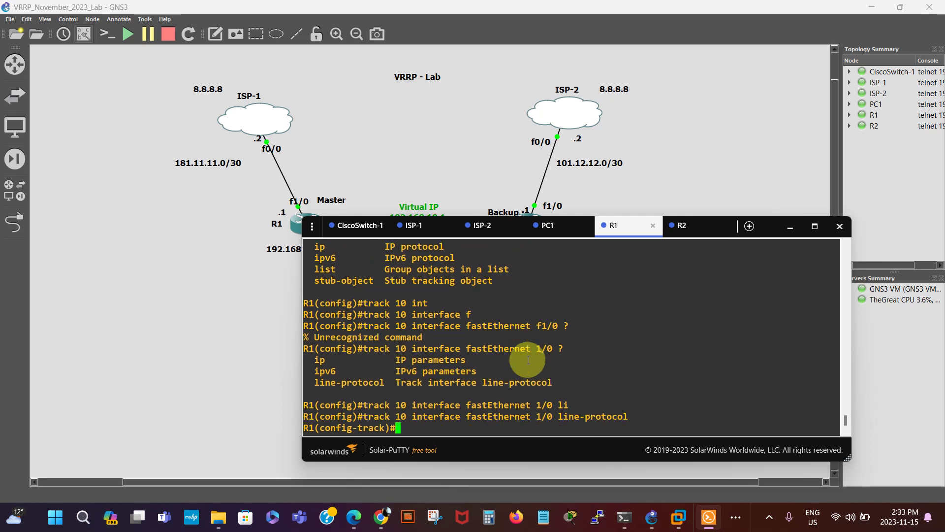
type("exit")
key("Return")
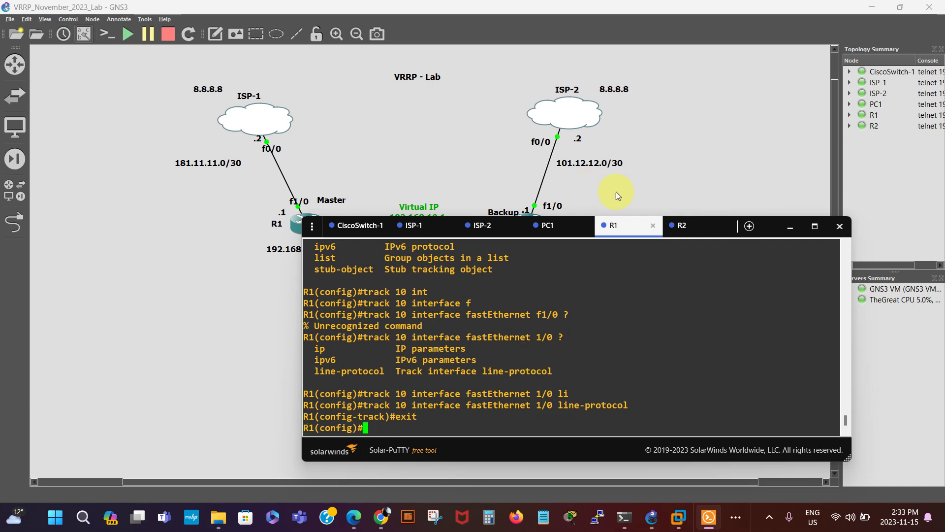
On R1's interface f0/0, begin the vrrp 15 track 10 command and list its available options
left_click_drag(618, 229, 679, 217)
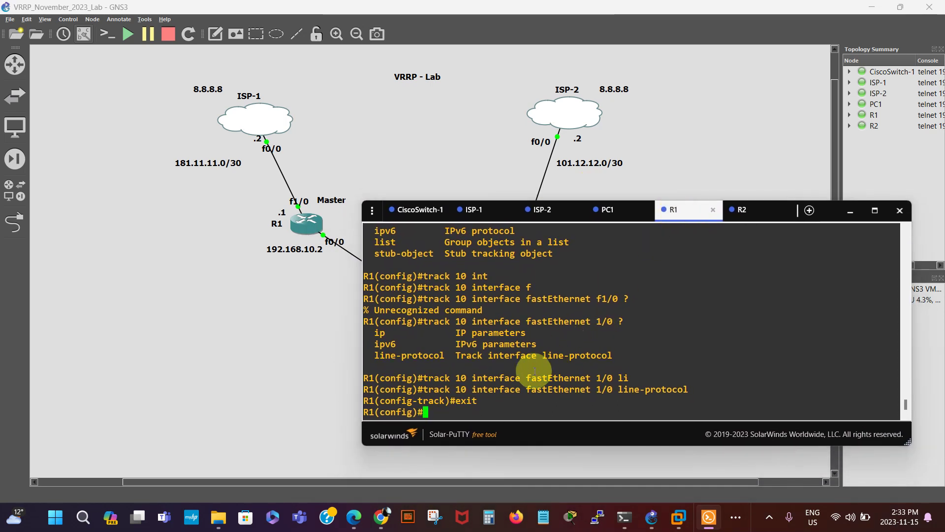
type("int ")
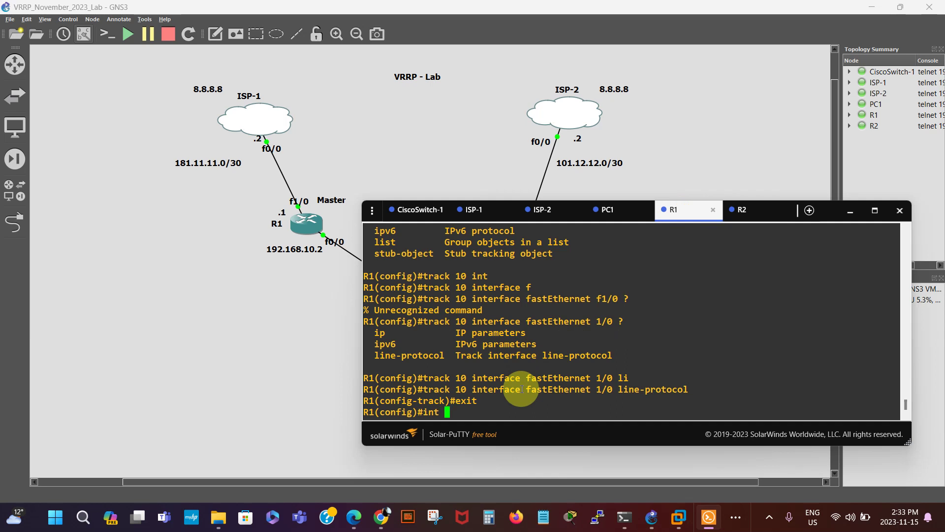
type("f0/0")
key("Return")
type("vrr")
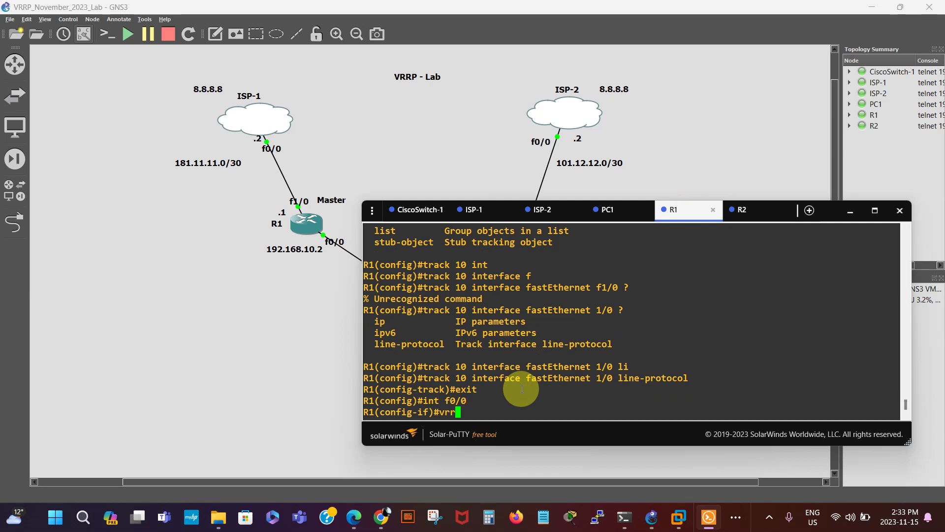
key("Tab")
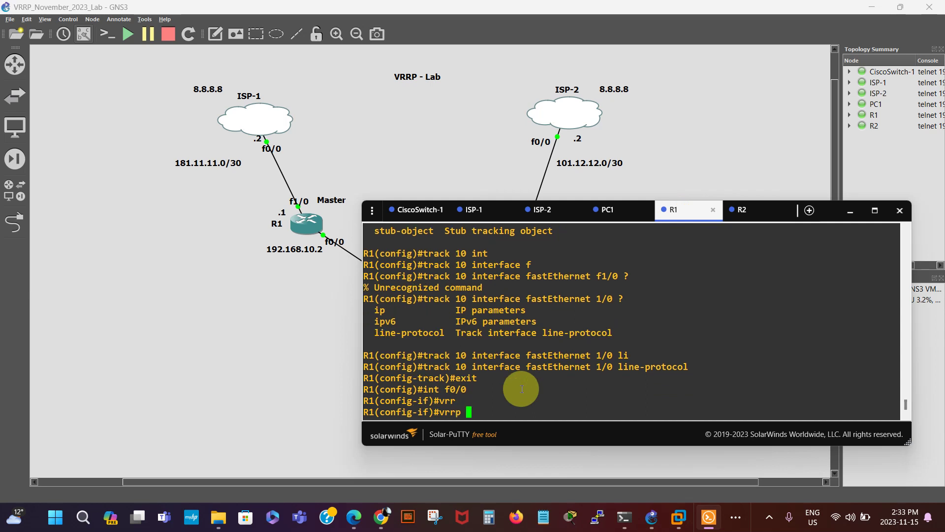
type("15 tr")
key("Tab")
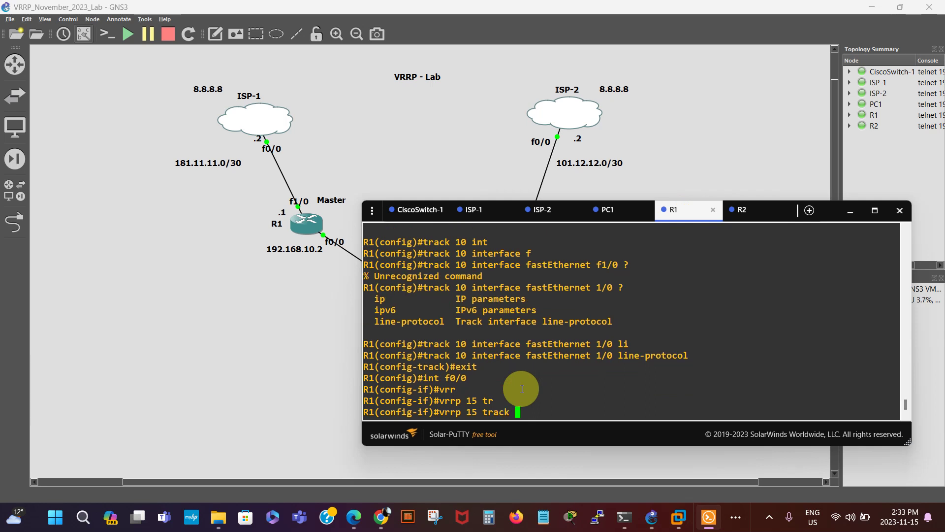
type("10 ?")
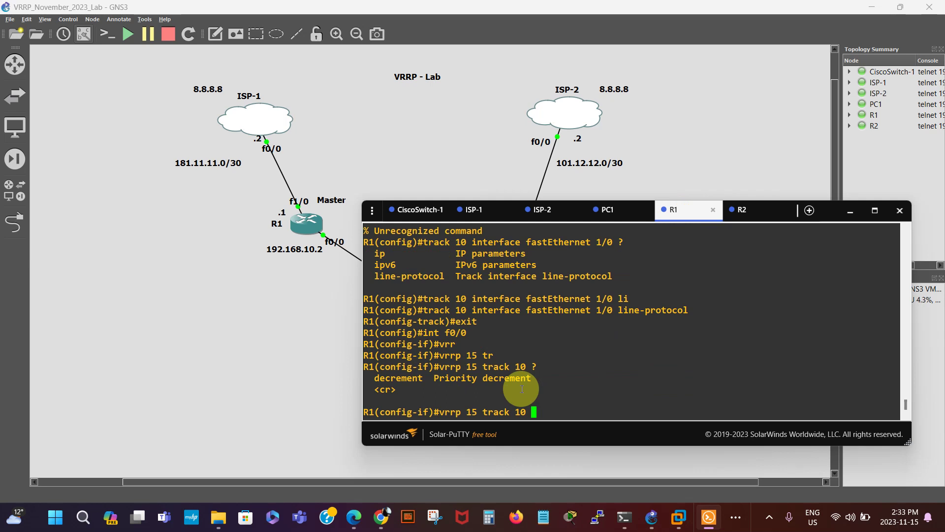
Set the VRRP tracking priority decrement to 60 and save R1's configuration with do wr
type("de")
key("Tab")
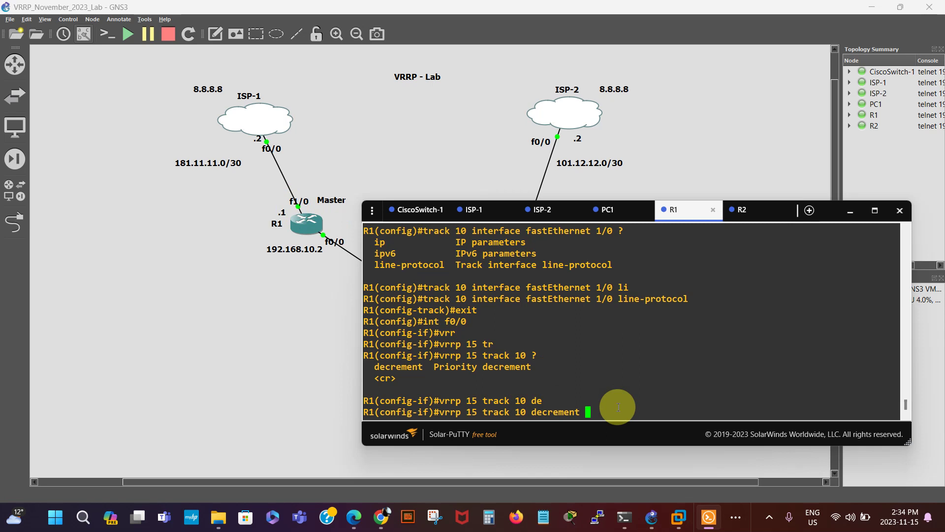
type("60")
key("Return")
type("do wr")
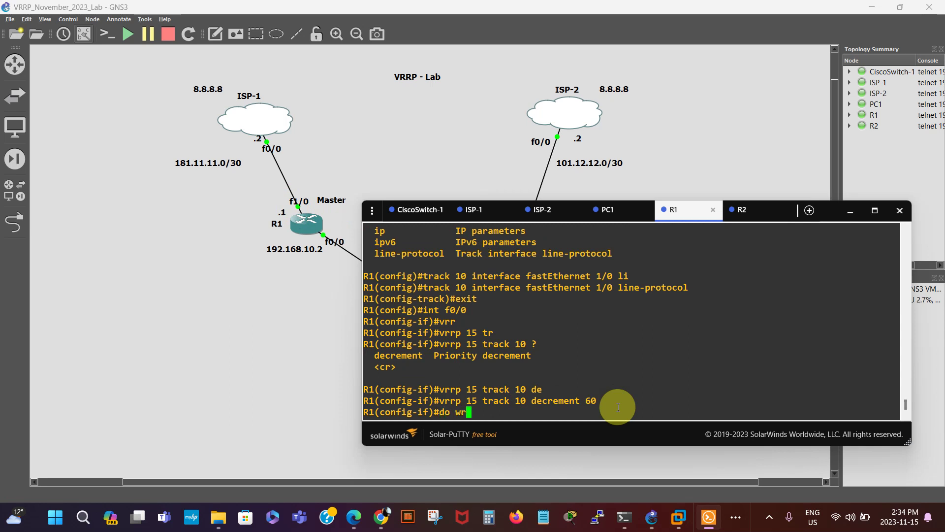
key("Return")
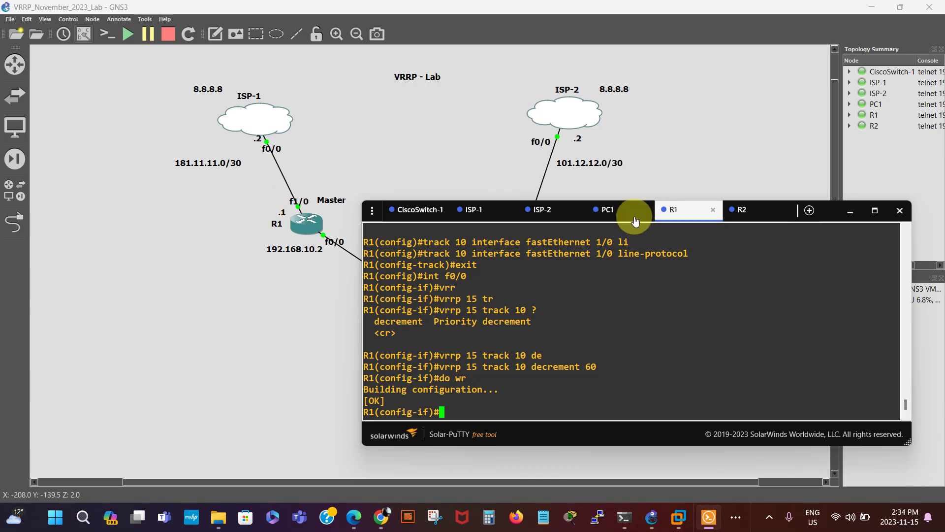
Check the running ping on PC1 and R2's console messages, and return to R1's console
left_click(610, 213)
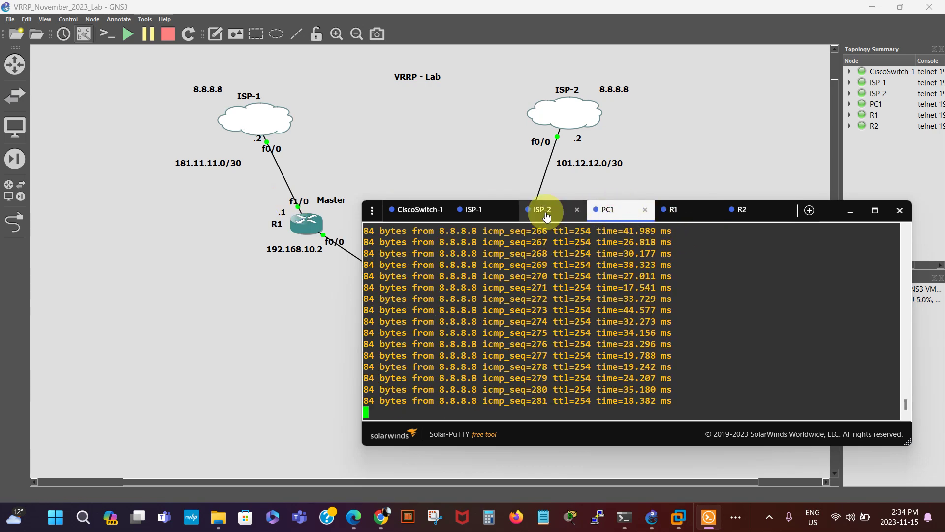
left_click(744, 211)
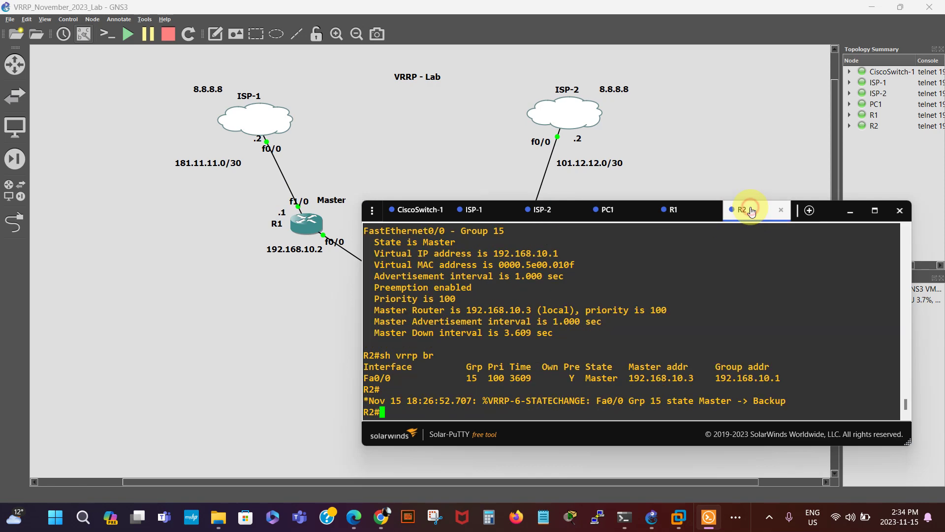
left_click(677, 217)
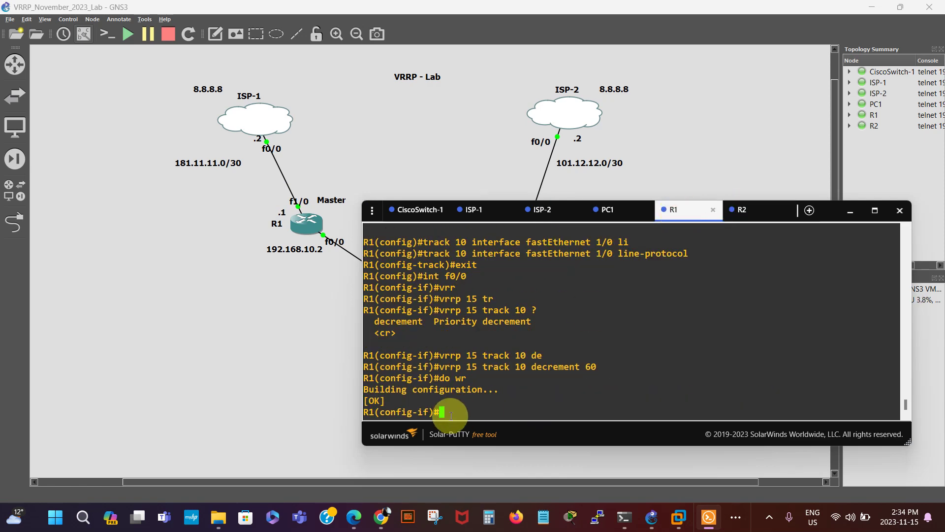
Leave R1's f0/0 configuration and shut down interface f1/0
key("Return")
key("Return")
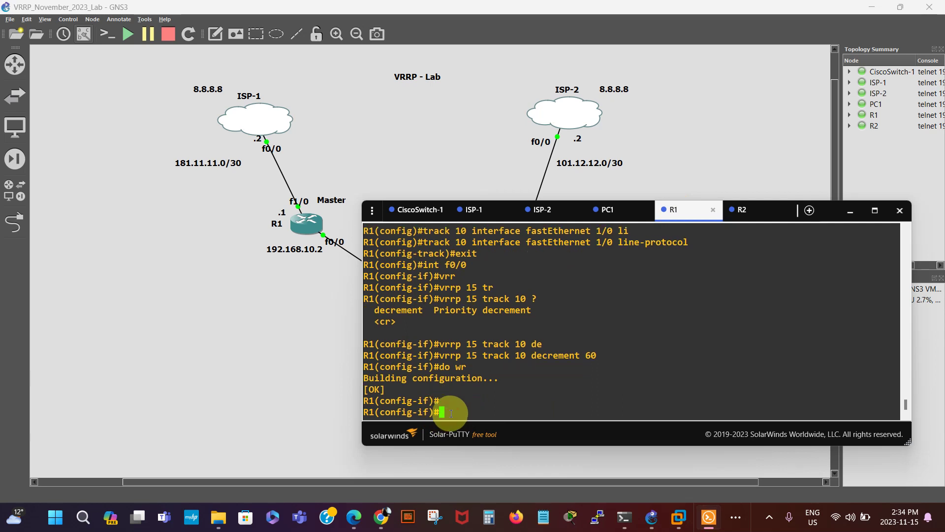
type("exit")
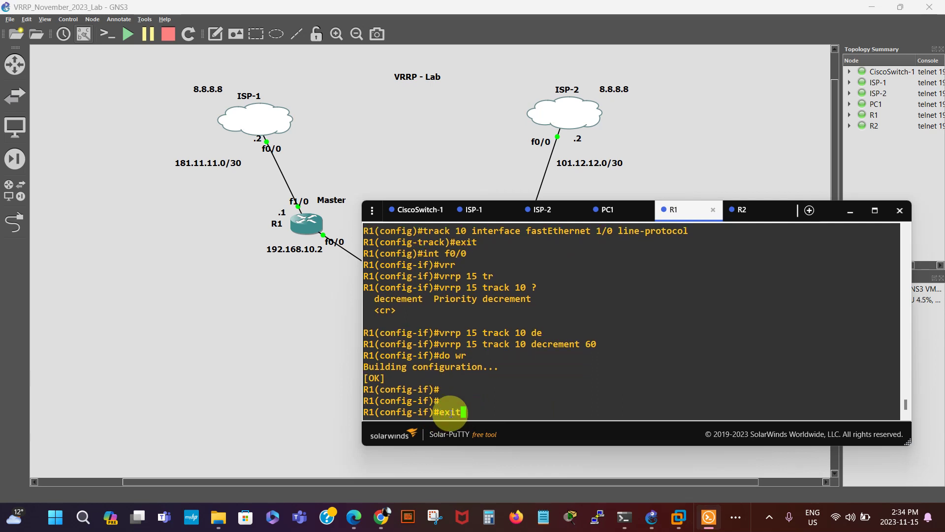
key("Return")
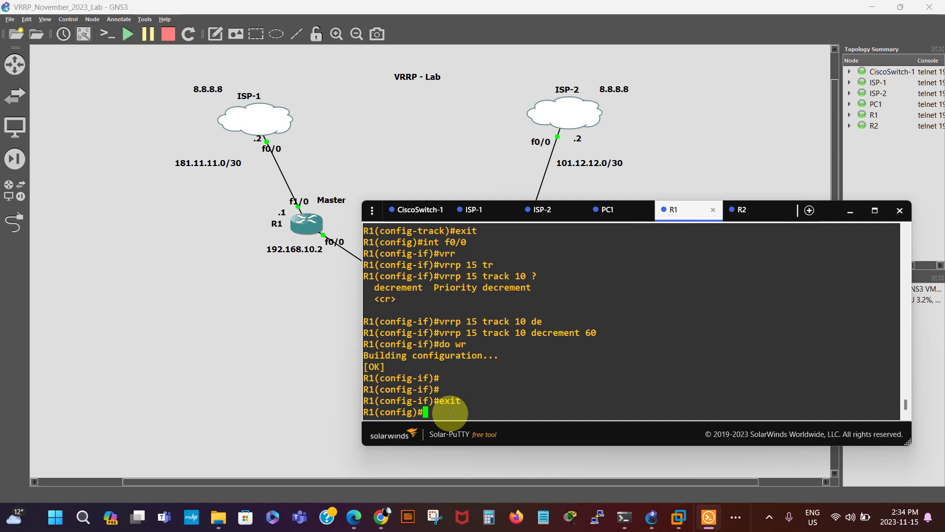
type("int f1/0")
key("Return")
type("shut")
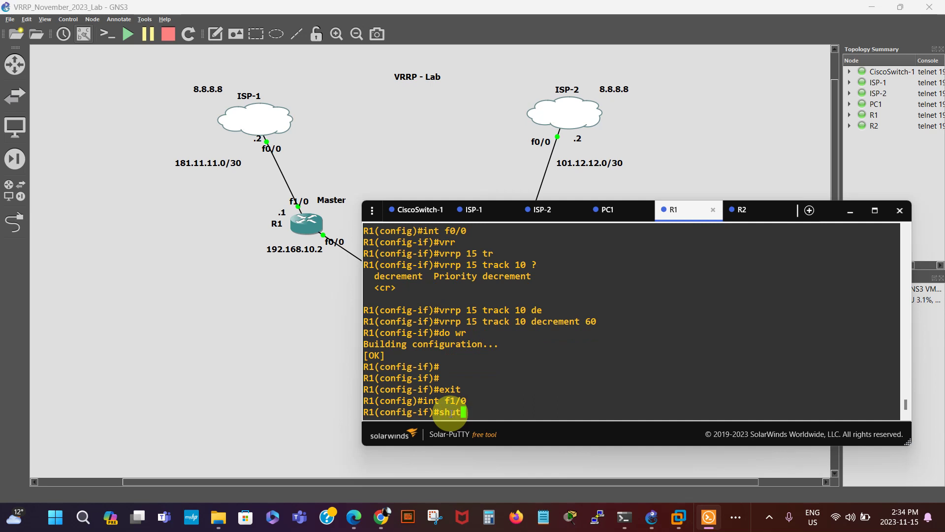
key("Return")
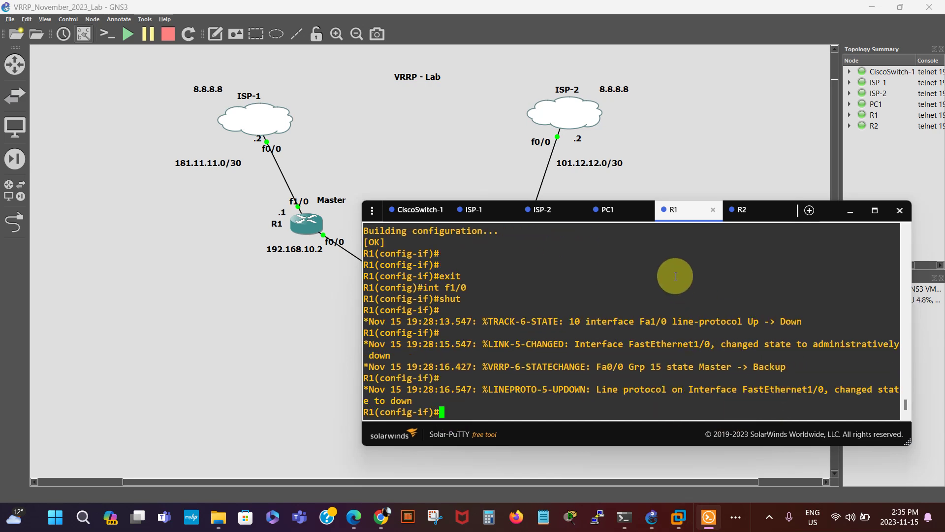
Check the running ping on PC1 and the latest VRRP state-change message on R2's console
left_click(610, 212)
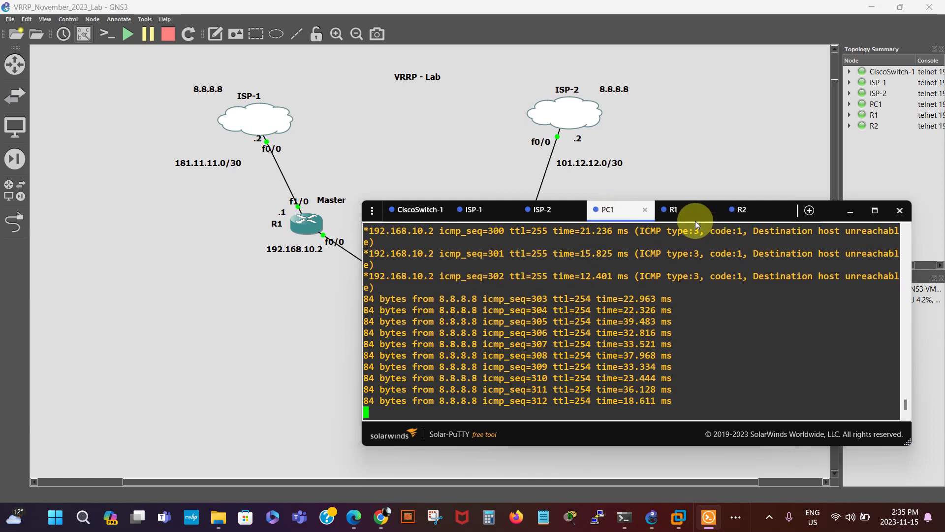
left_click(746, 210)
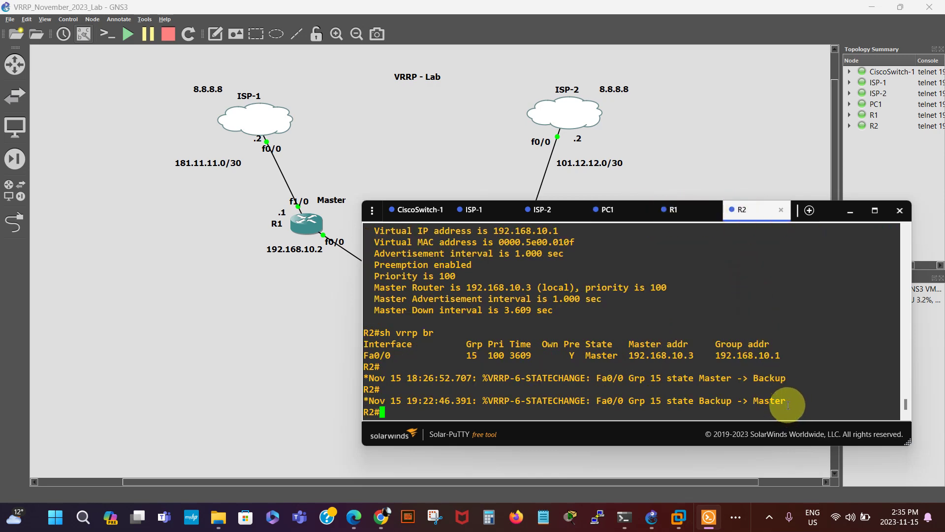
left_click_drag(786, 403, 548, 412)
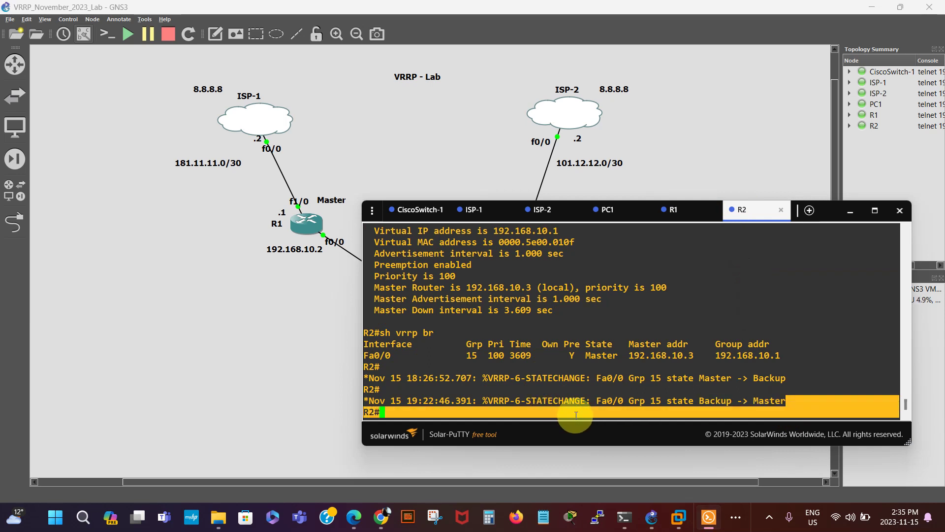
left_click(626, 416)
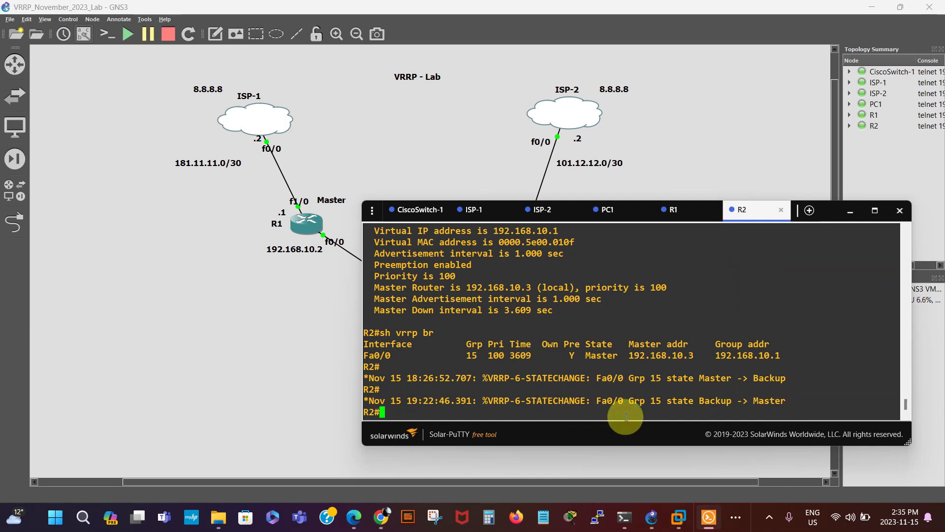
Display R2's full VRRP details with sh vrrp all
key("Return")
key("Return")
type("sh vr")
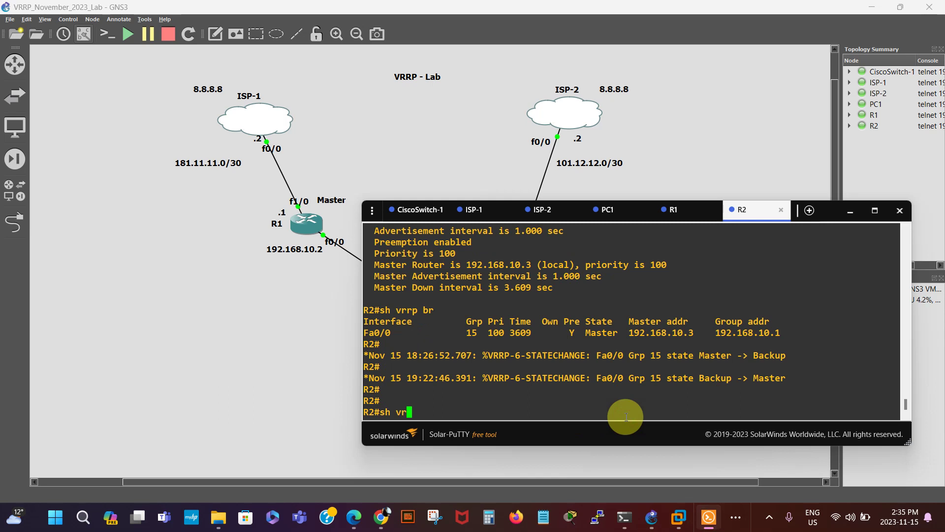
type("rp all")
key("Return")
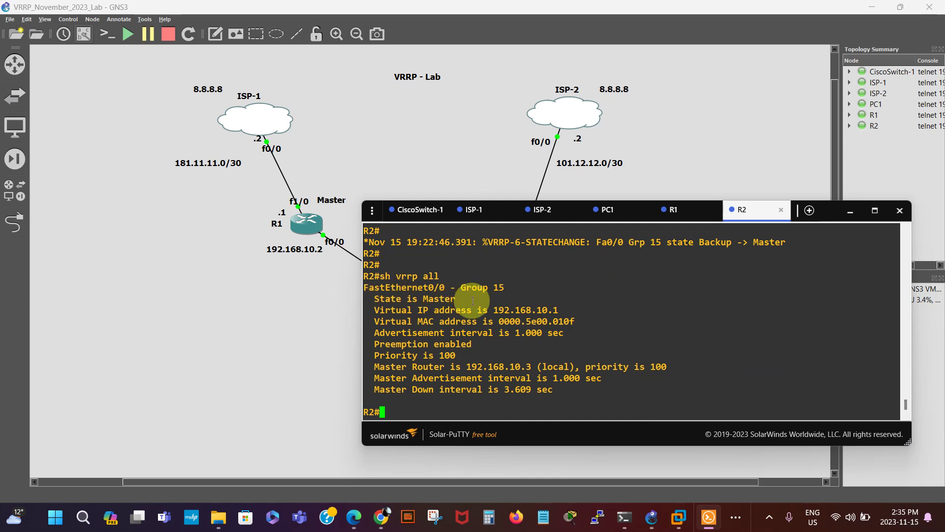
Run do sh vrrp all on R1 and examine its VRRP priority and track object 10 lines
left_click(682, 210)
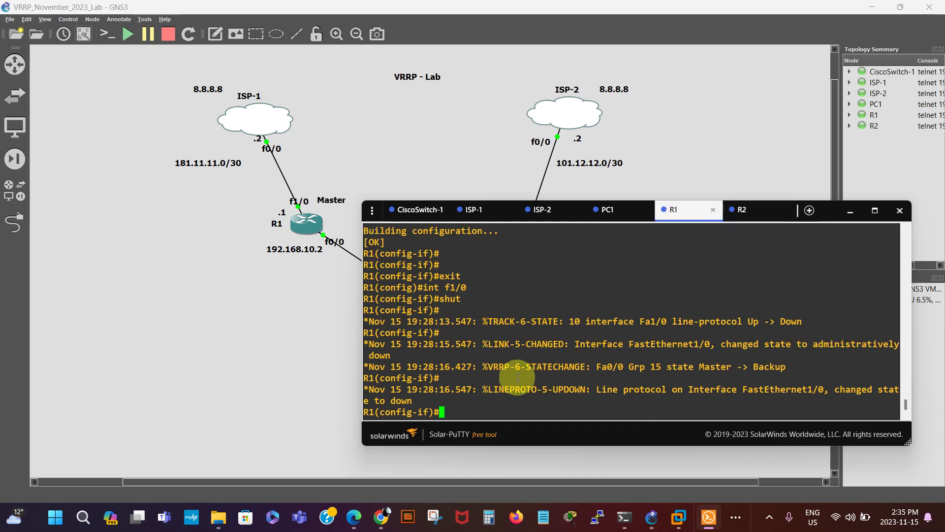
key("Return")
key("Return")
key("Return")
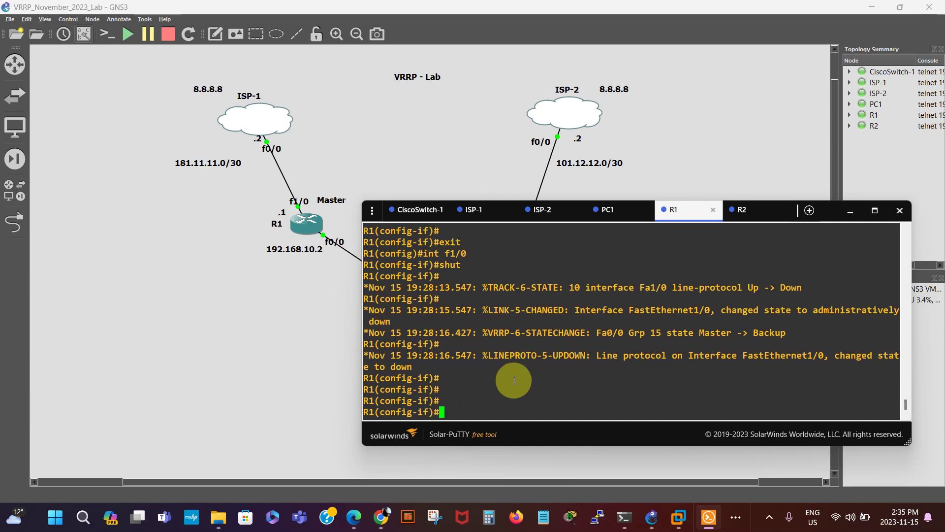
type("do sh vrrp all")
key("Return")
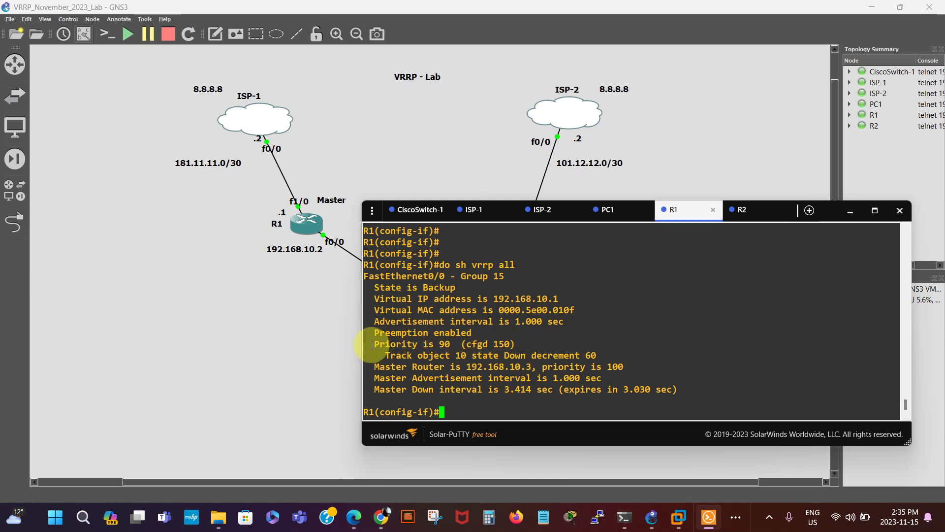
left_click_drag(370, 344, 514, 343)
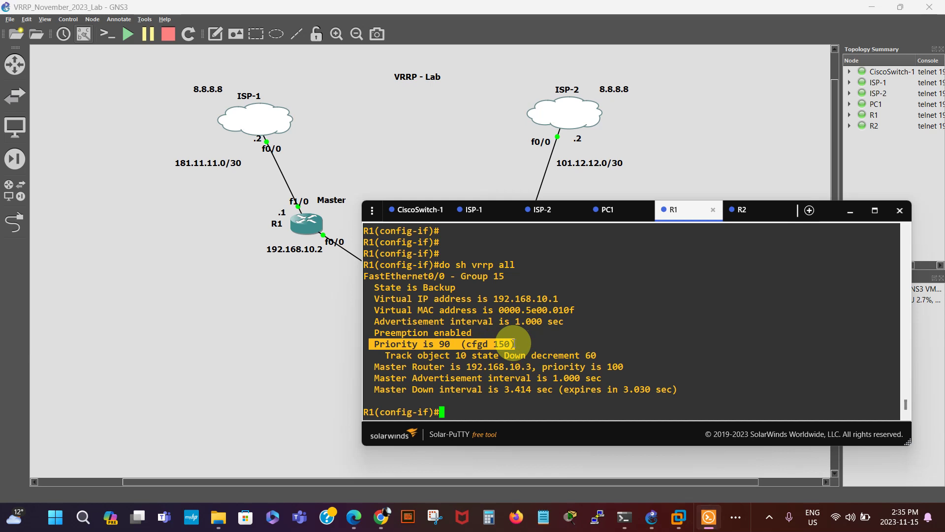
left_click(383, 349)
left_click_drag(385, 352, 602, 356)
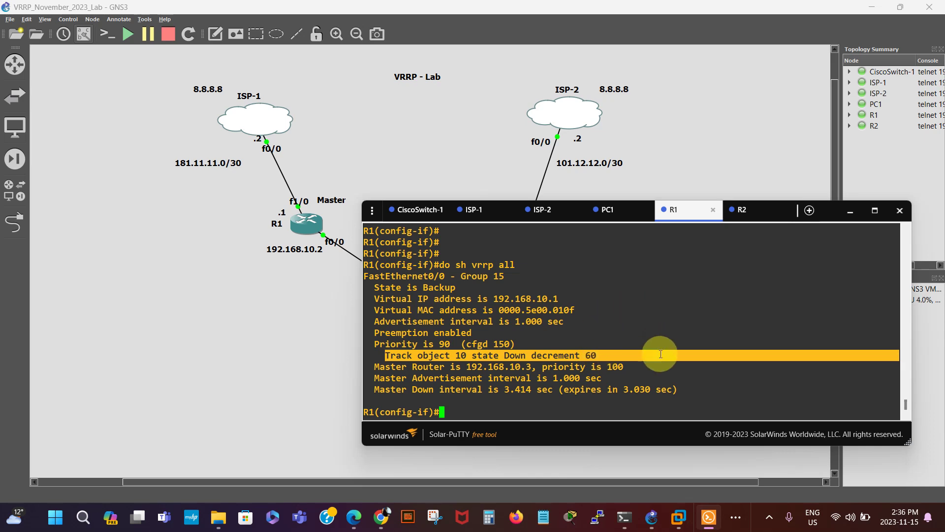
Check PC1's ping again, run do sh vrrp br on R1, and look at the topology behind the console
left_click(612, 219)
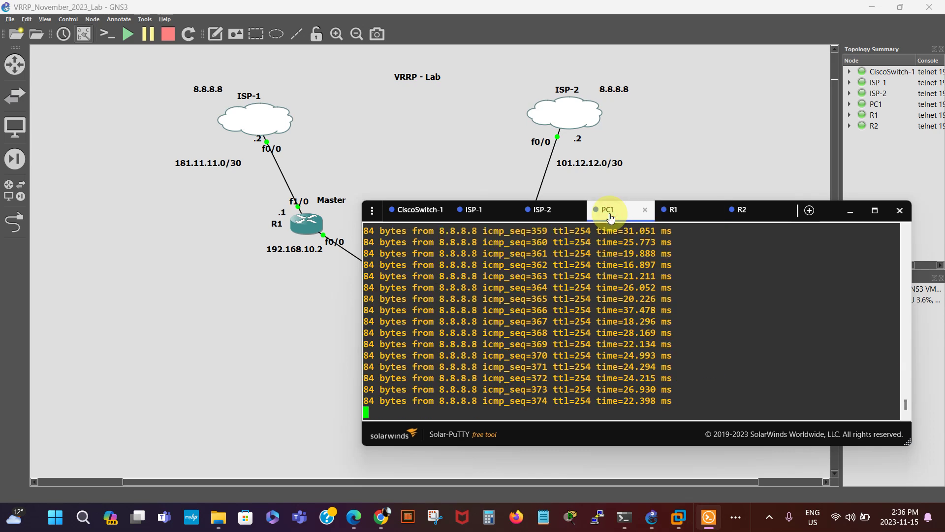
left_click(673, 210)
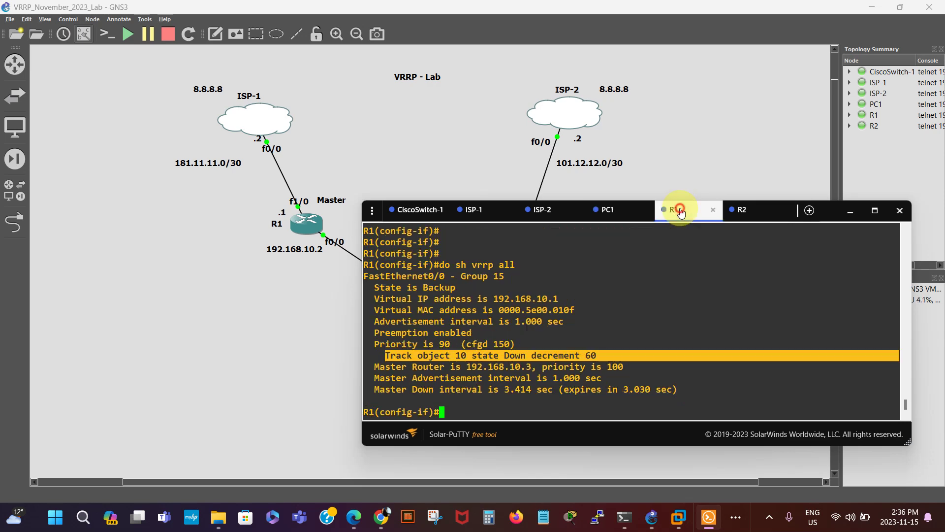
type("do ")
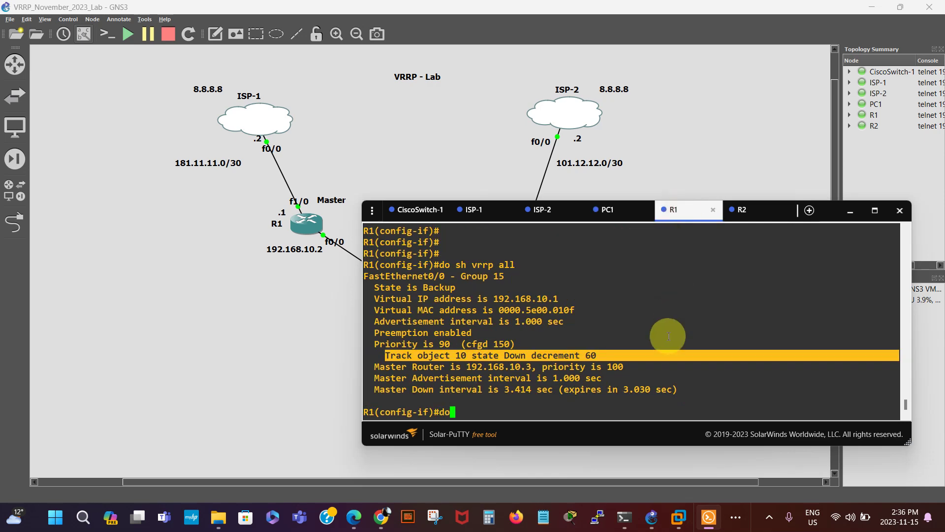
type("sh vrrp ")
type("be")
key("Return")
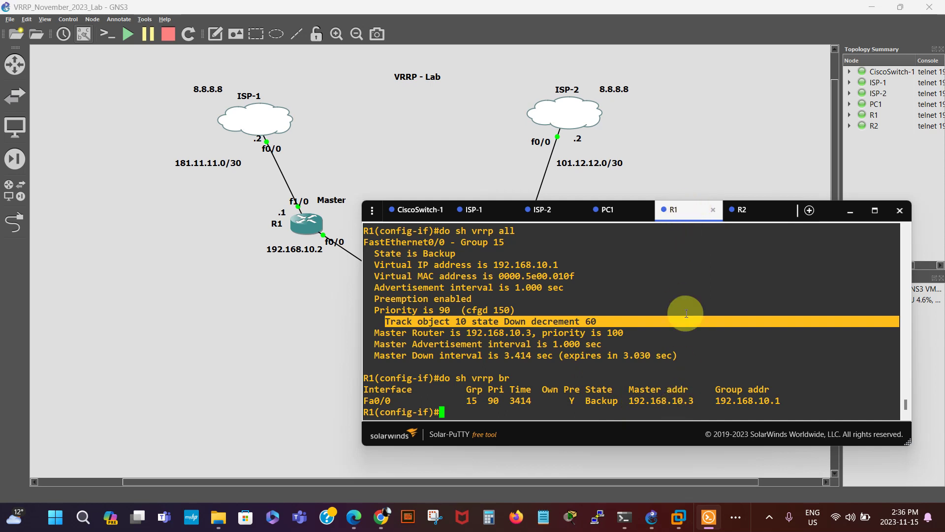
left_click_drag(684, 219, 618, 374)
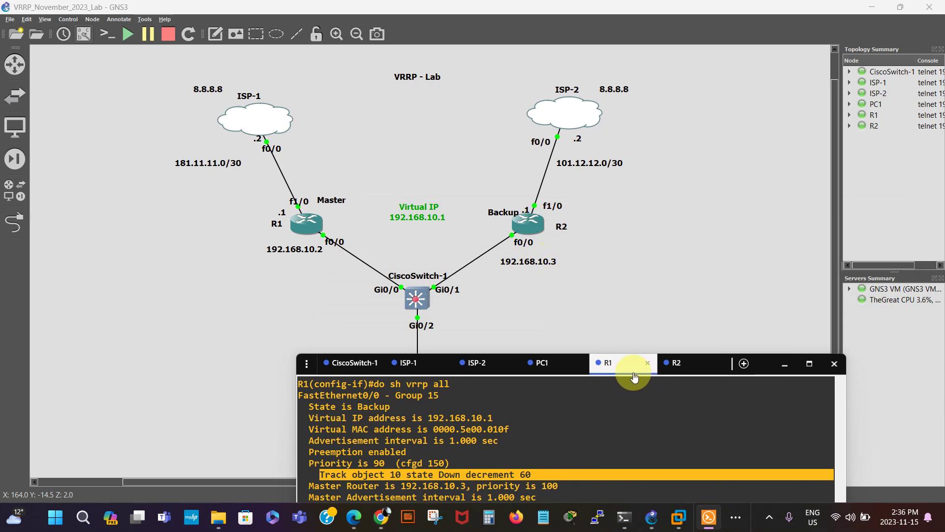
left_click_drag(616, 365, 606, 217)
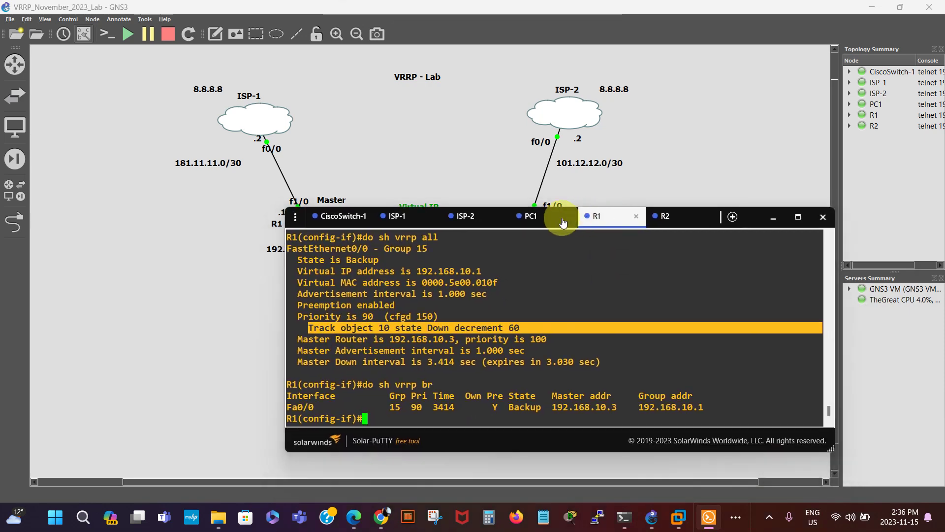
Stop the continuous ping on PC1 and trace the route to 8.8.8.8
left_click(531, 221)
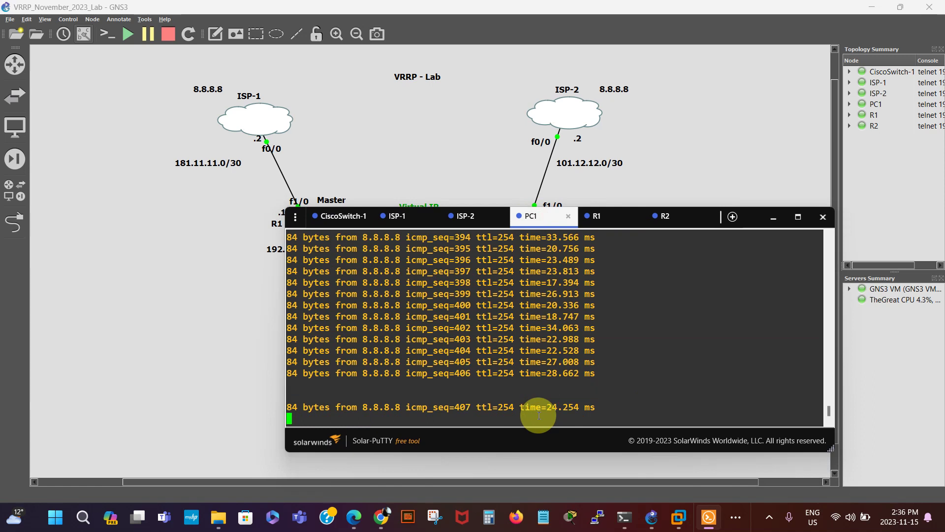
key("ctrl+c")
key("Return")
key("Return")
key("Return")
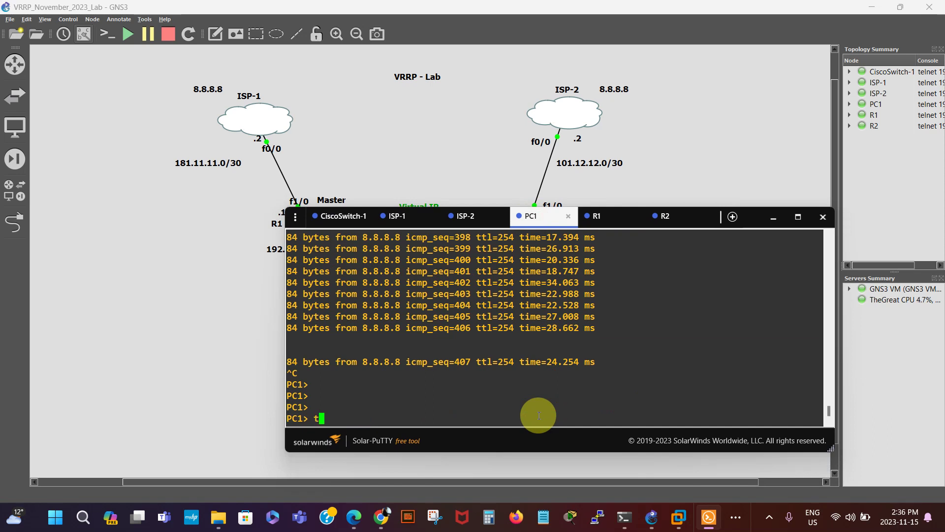
type("trace 8.8.8.8")
key("Return")
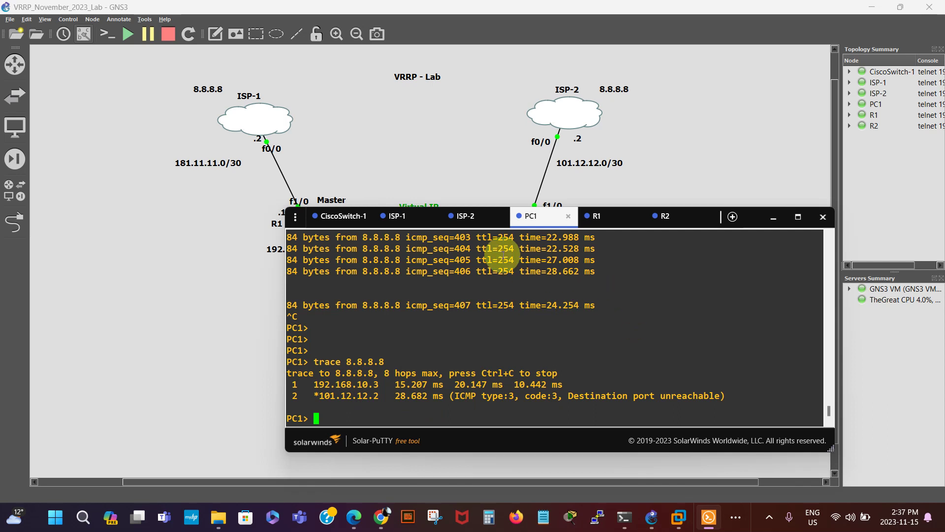
Bring R1's interface f1/0 back up with no shut
left_click(602, 217)
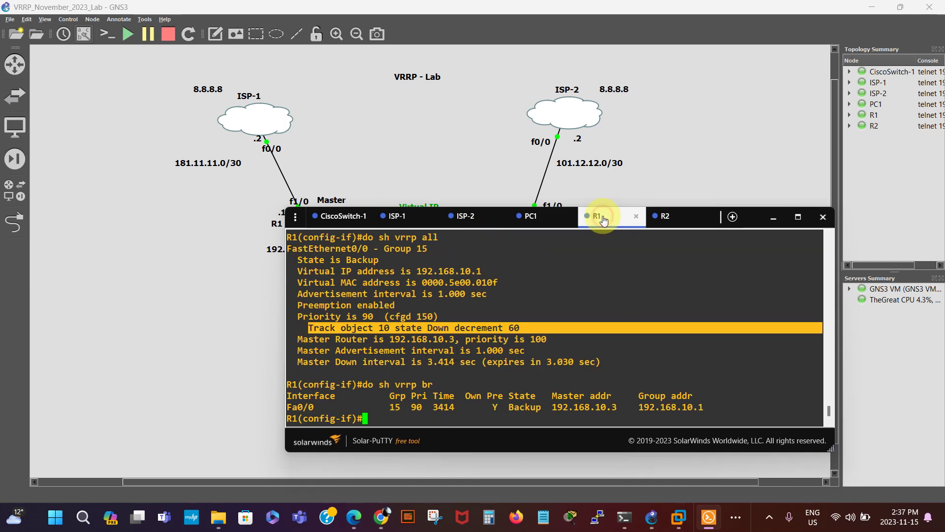
left_click(377, 418)
key("Return")
key("Return")
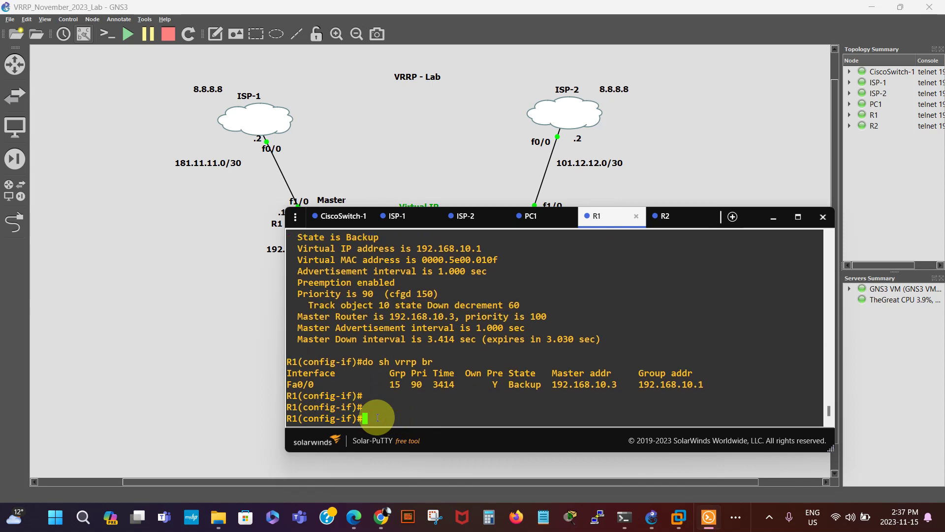
key("Return")
key("Return")
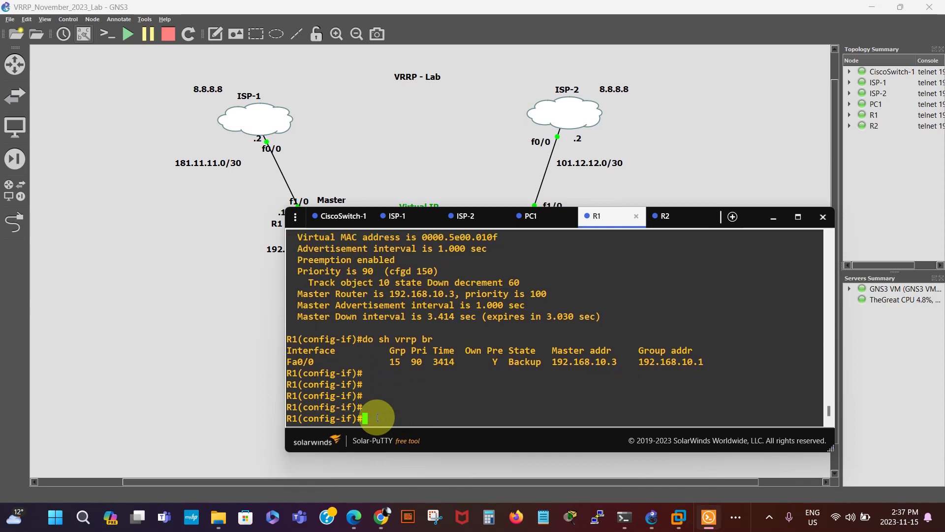
type("no shut")
key("Return")
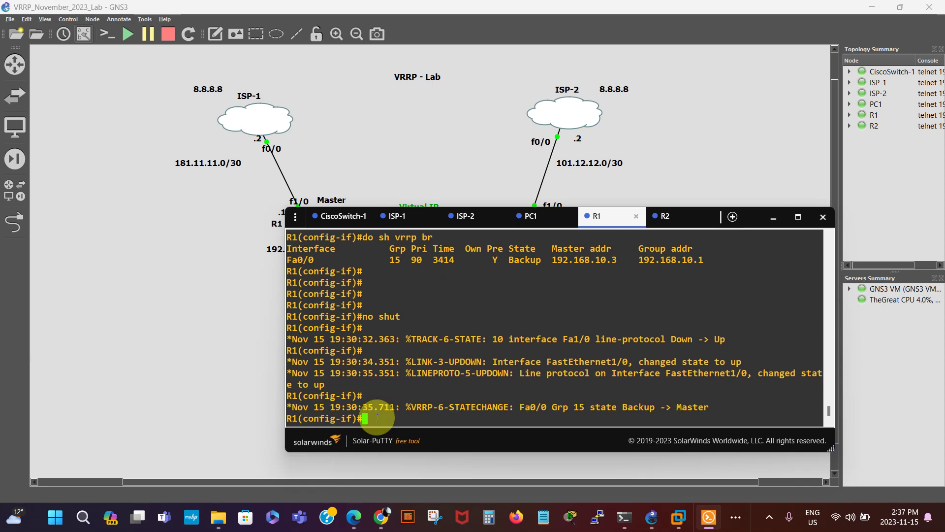
key("Return")
key("Return")
key("Return")
key("Return")
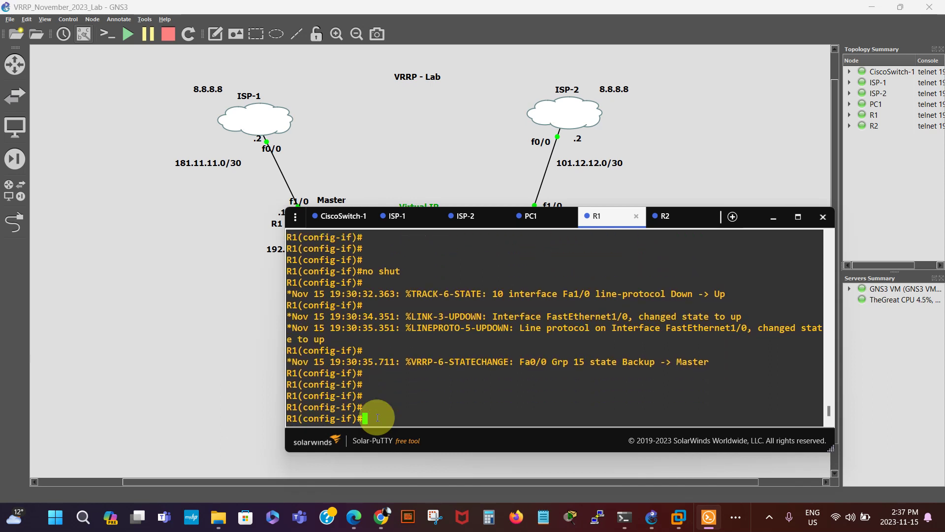
Leave R1's configuration mode, display the VRRP summary with sh vrrp br, and compare it with the topology
key("ctrl+z")
key("Return")
key("Return")
key("Return")
key("Return")
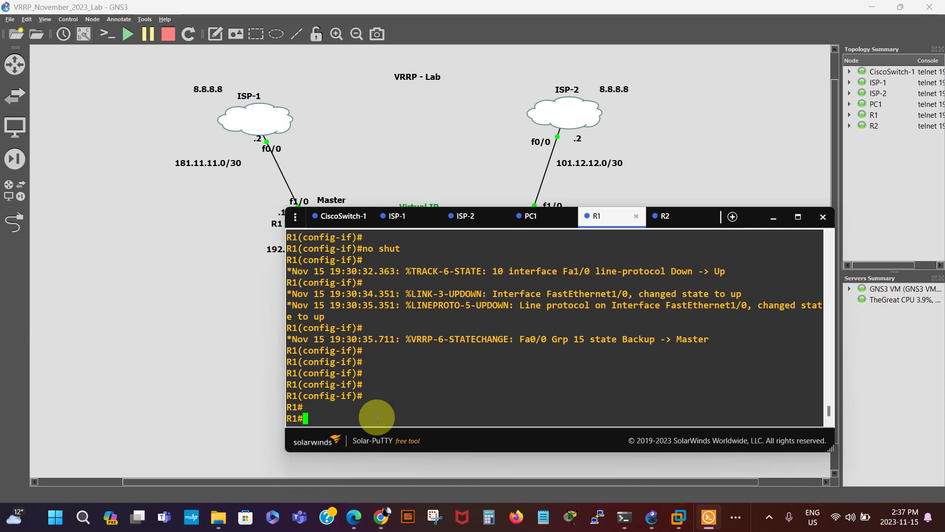
type("sh ")
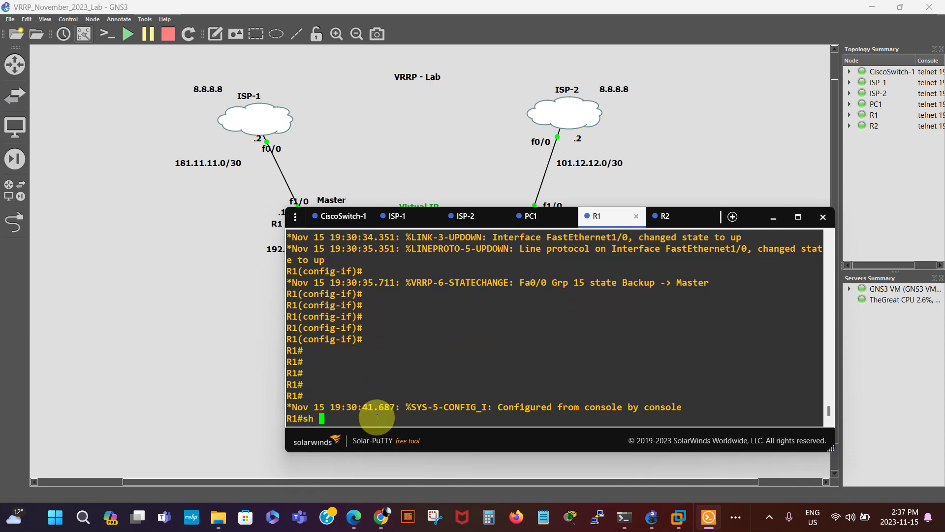
type("vrrp br")
key("Return")
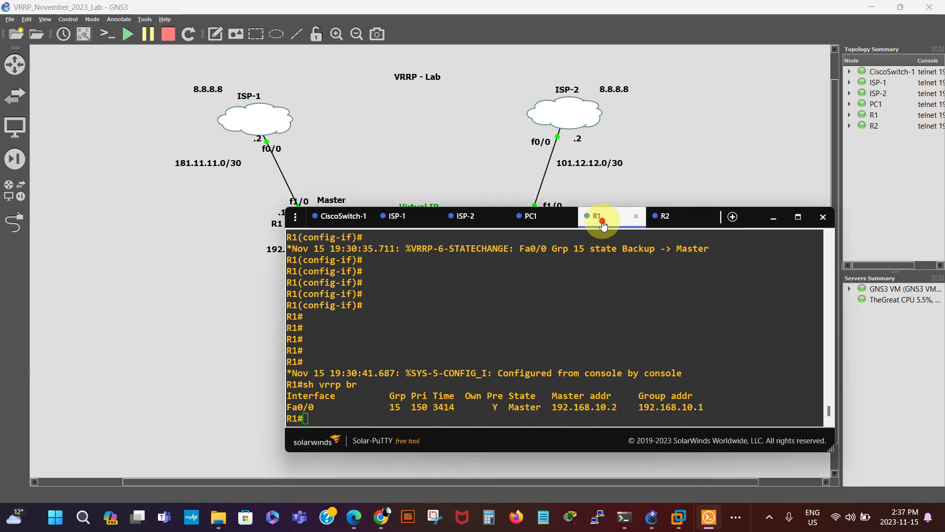
left_click_drag(601, 217, 611, 277)
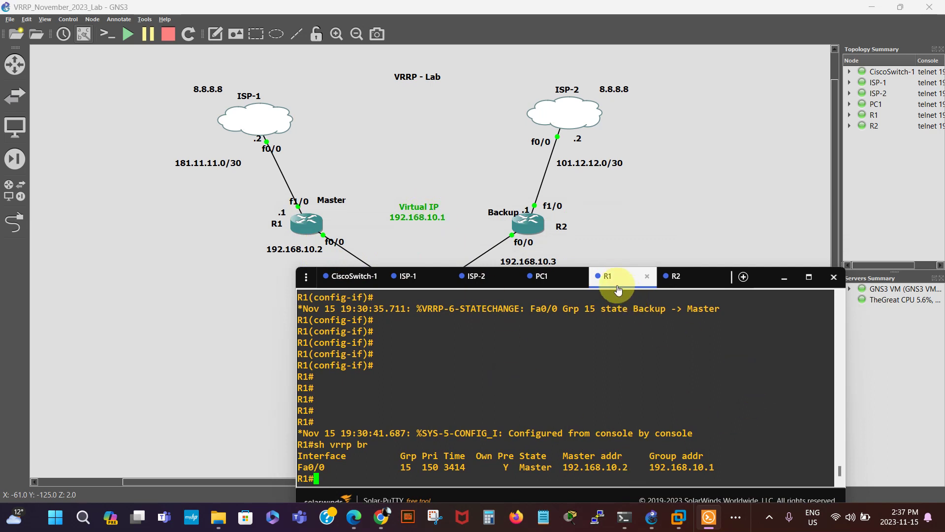
left_click_drag(606, 276, 582, 180)
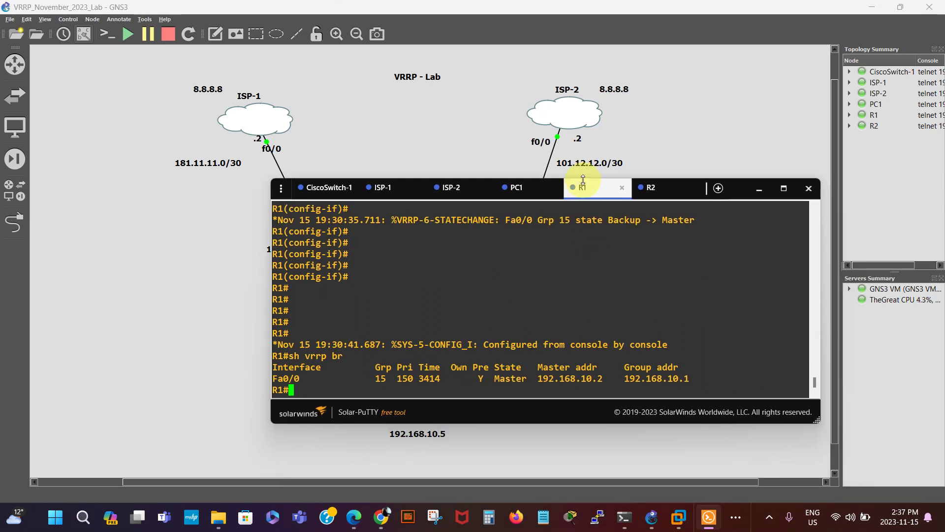